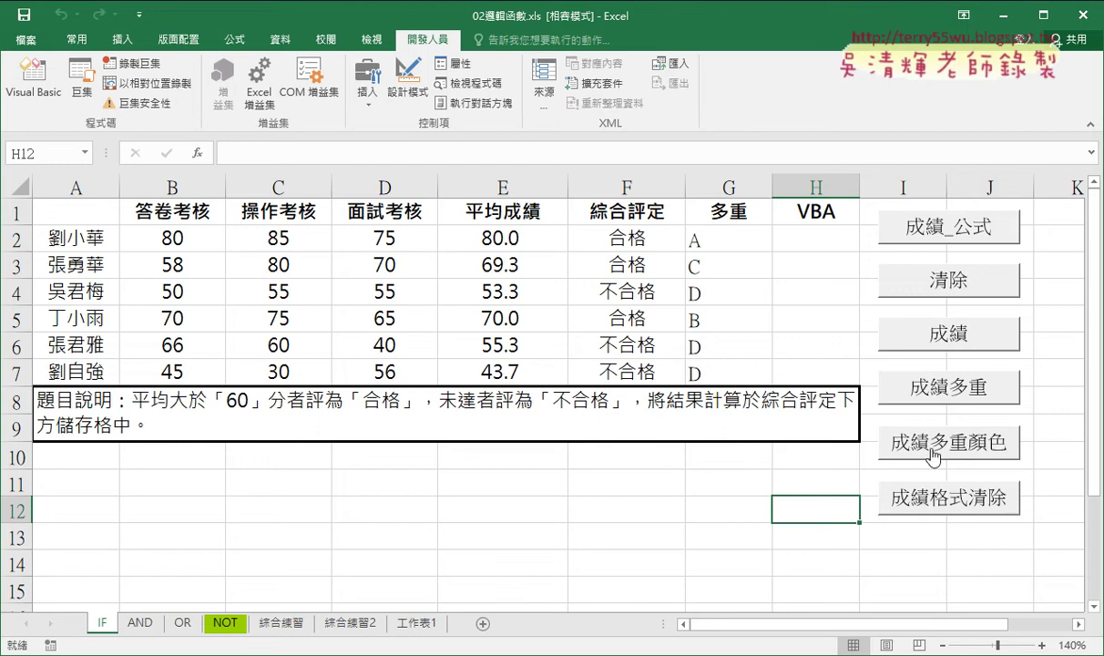
- Run the 成績多重顏色 macro, then inspect the graded cells H5, H3, H4 and the G3 formula
{"action": "left_click", "coordinate": [966, 439]}
{"action": "left_click", "coordinate": [809, 242]}
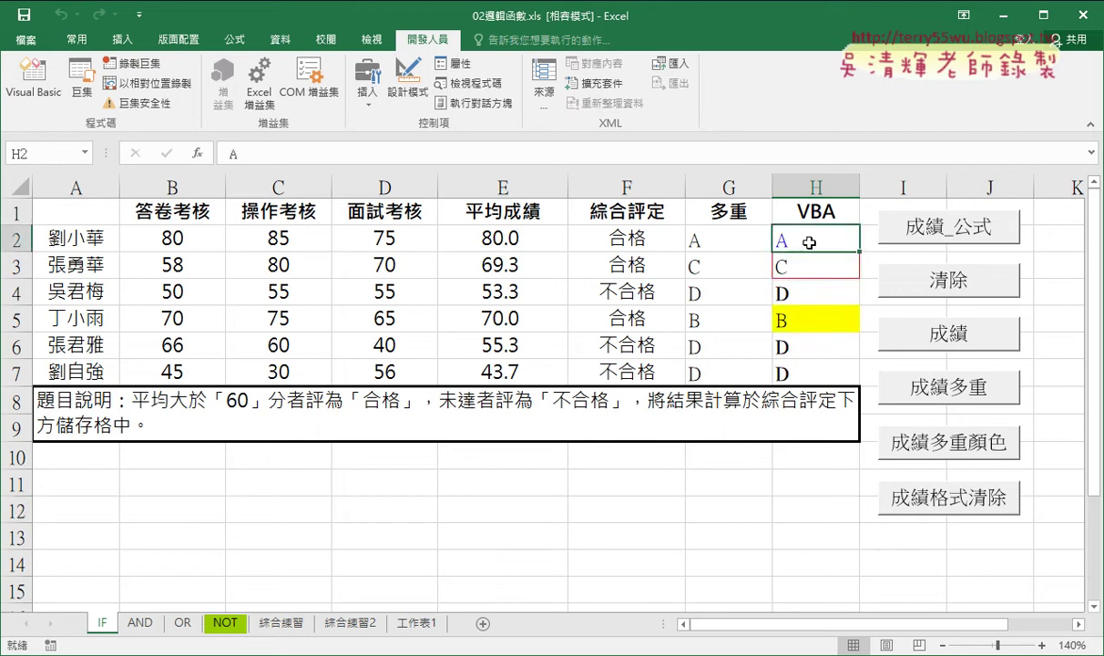
{"action": "left_click", "coordinate": [827, 322]}
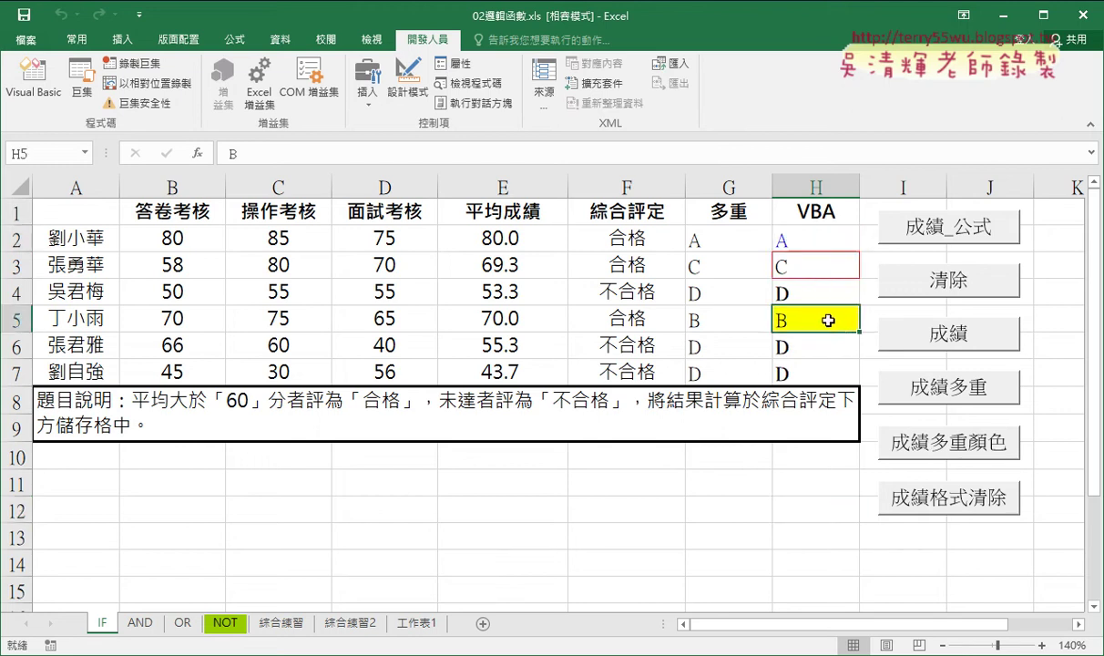
{"action": "left_click", "coordinate": [838, 264]}
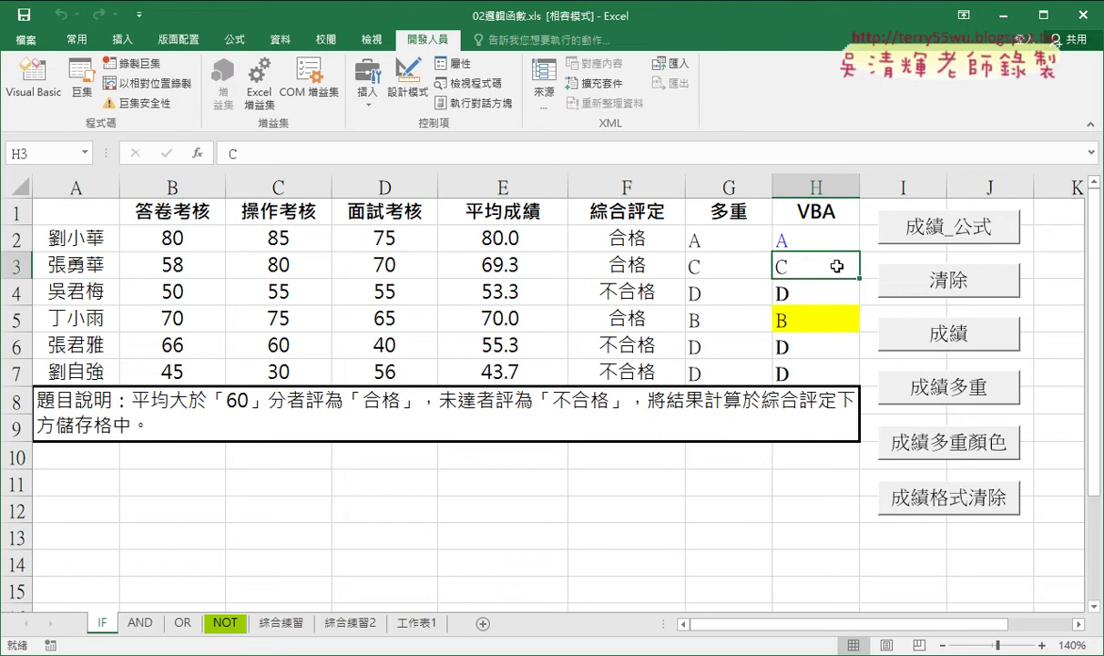
{"action": "left_click", "coordinate": [727, 263]}
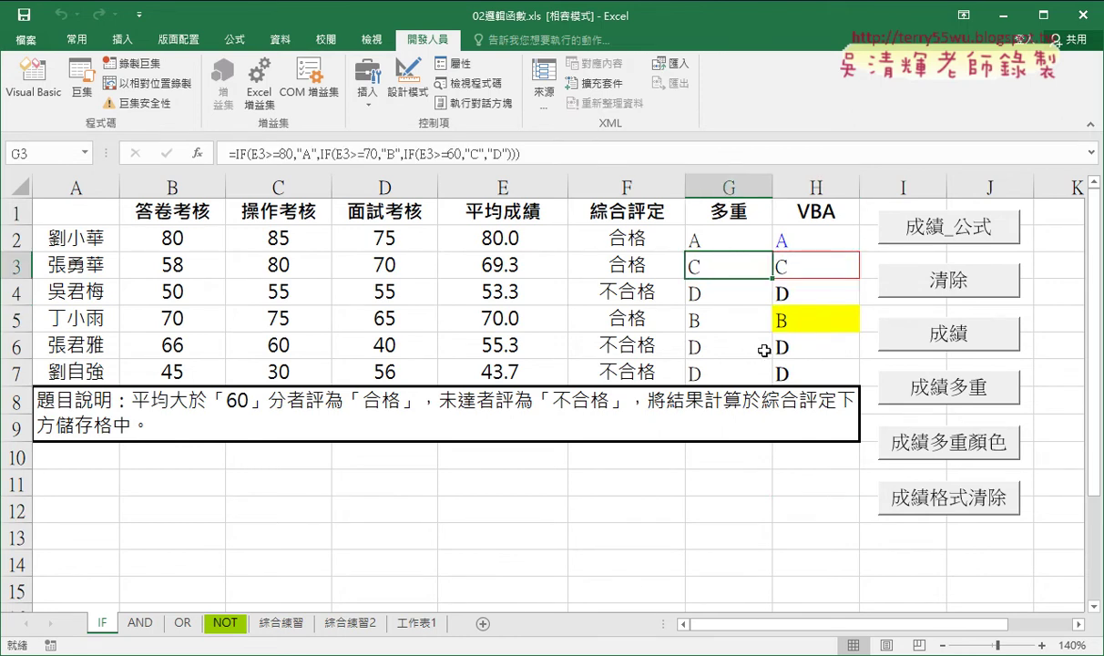
{"action": "left_click", "coordinate": [800, 288]}
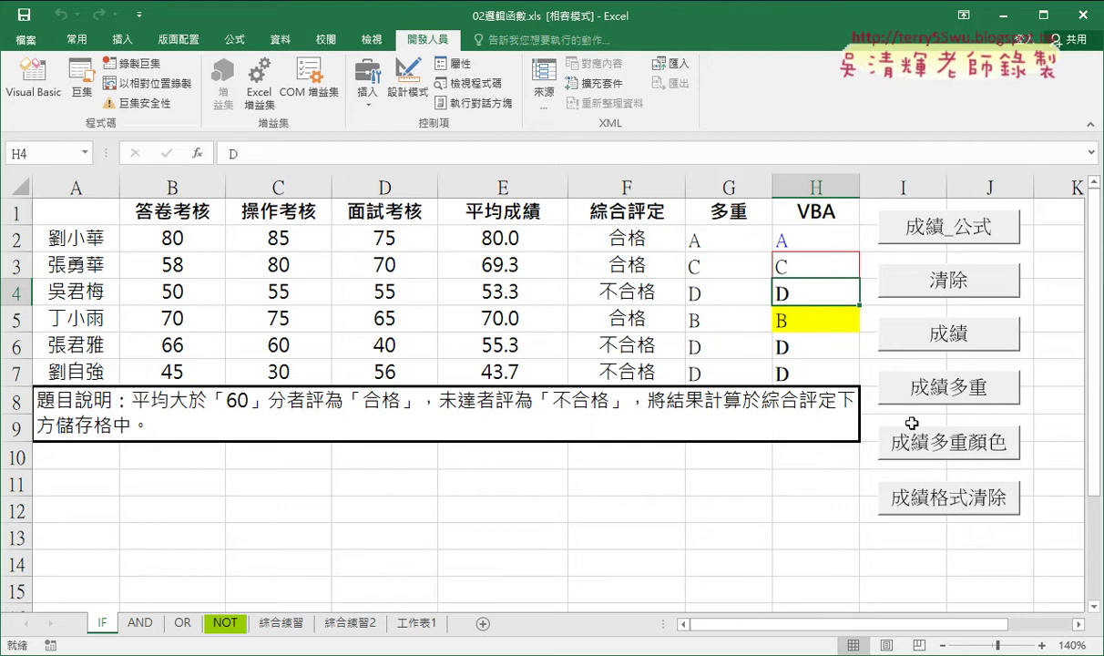
- Delete the old 成績多重顏色 procedure from Module1 and select the 成績多重 procedure
{"action": "left_click", "coordinate": [55, 90]}
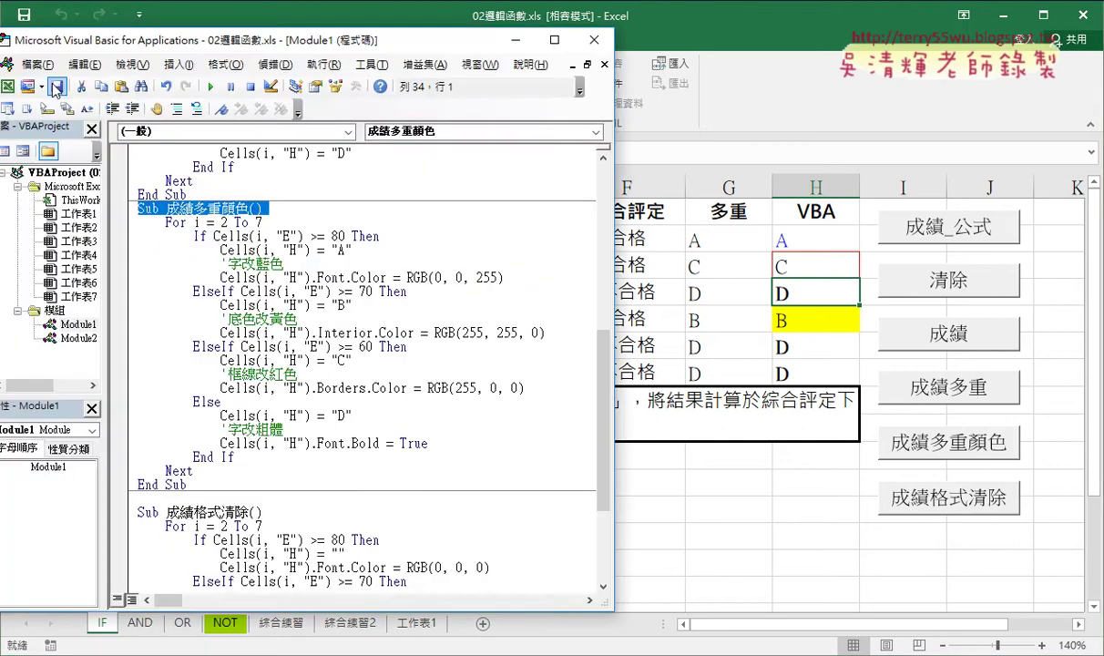
{"action": "left_click_drag", "start_coordinate": [138, 208], "coordinate": [137, 580]}
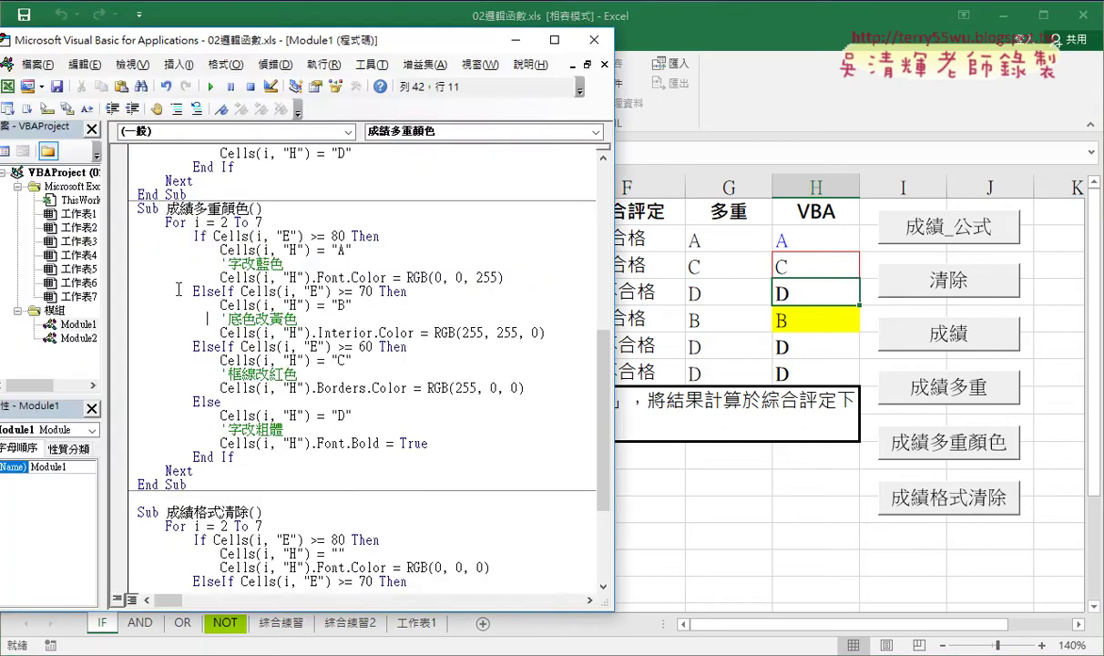
{"action": "key", "text": "Delete"}
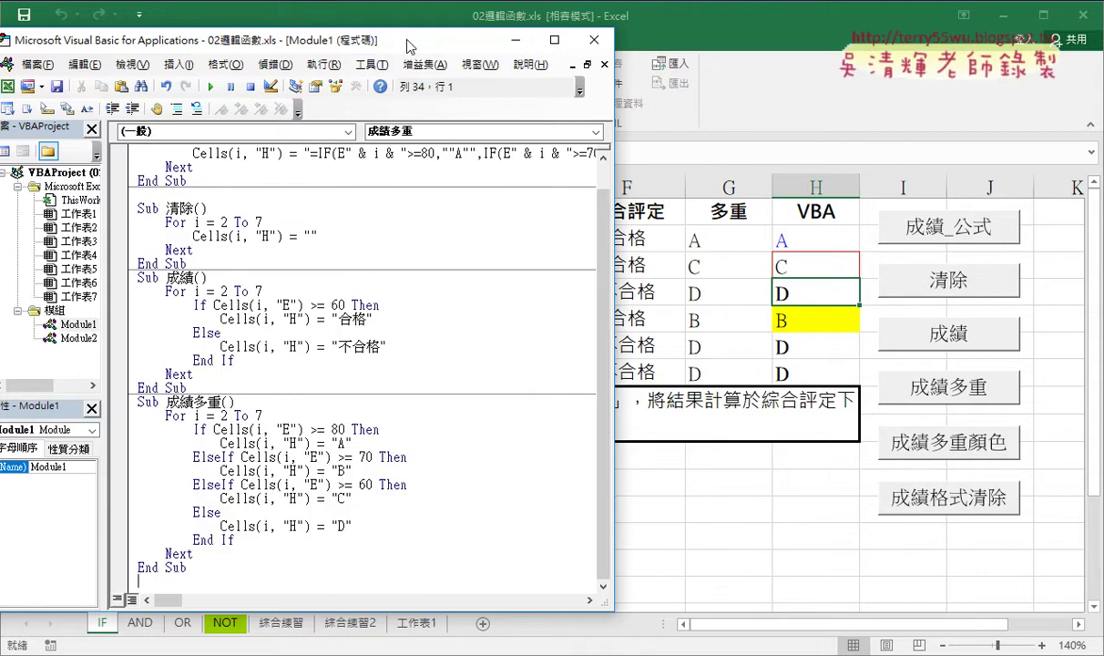
{"action": "left_click_drag", "start_coordinate": [390, 42], "coordinate": [435, 16]}
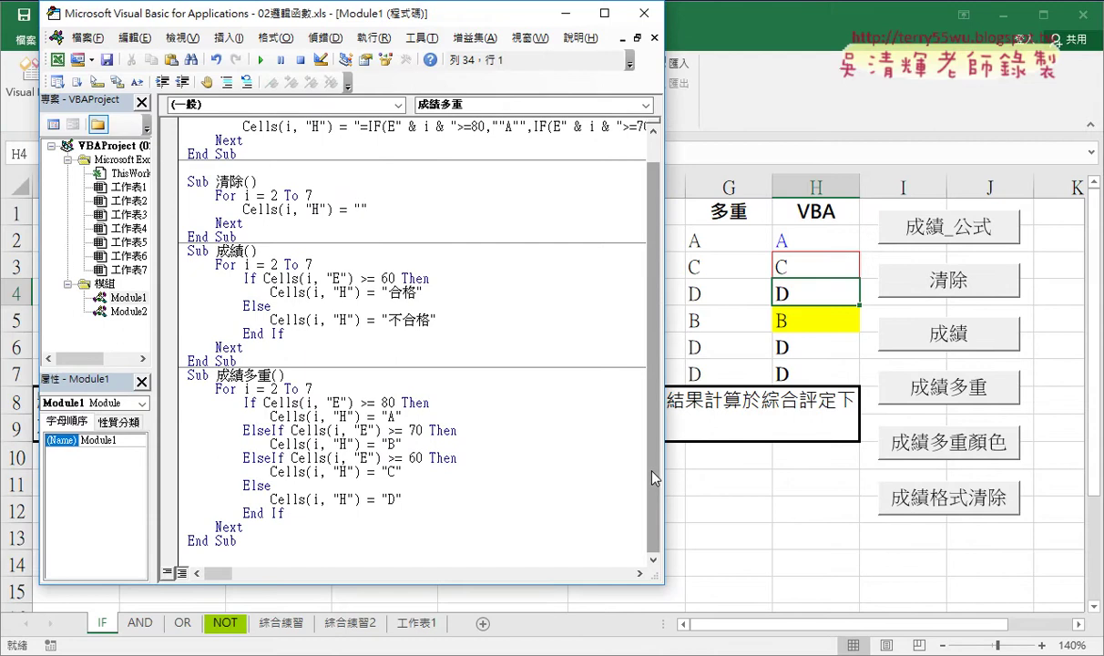
{"action": "left_click_drag", "start_coordinate": [260, 544], "coordinate": [166, 376]}
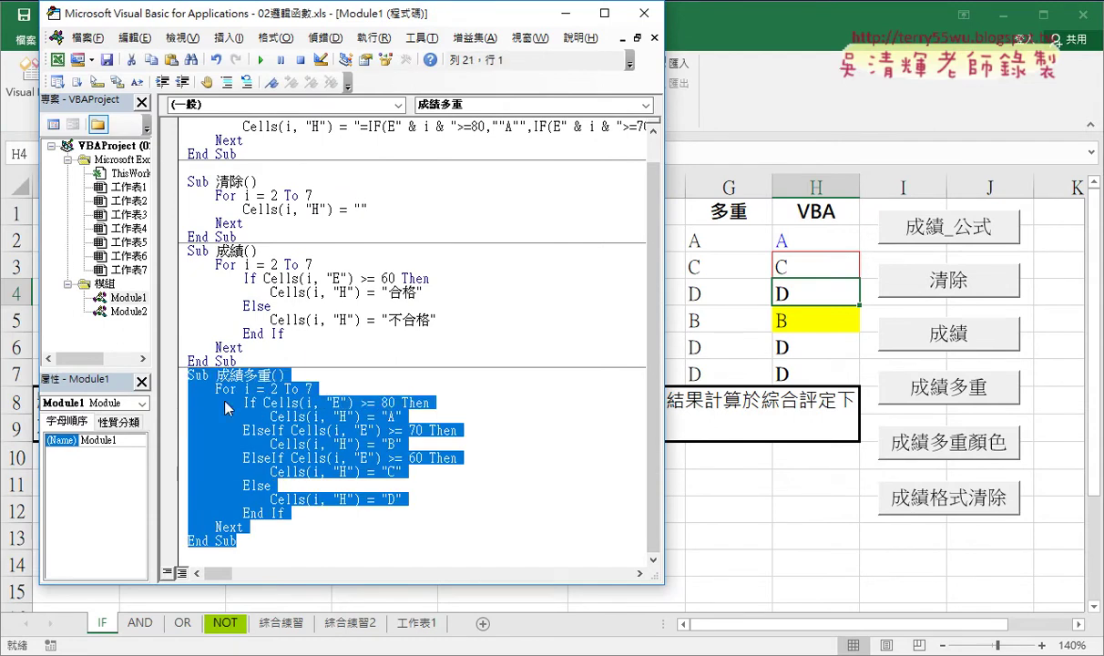
- Copy the 成績多重 procedure and paste a duplicate below the last End Sub
{"action": "right_click", "coordinate": [258, 415]}
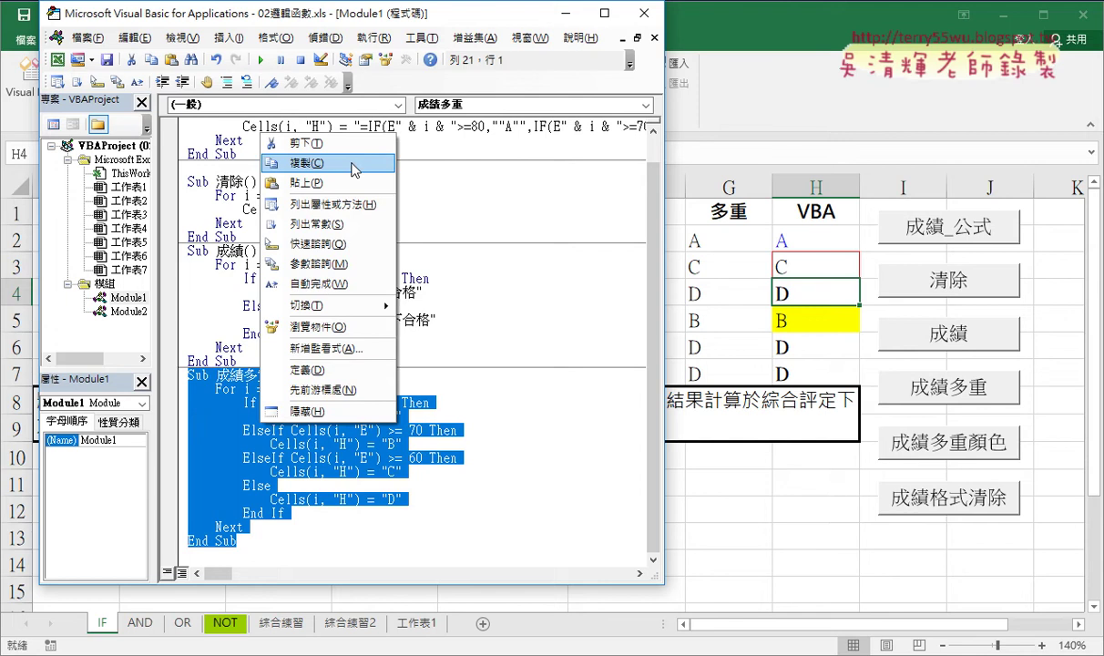
{"action": "left_click", "coordinate": [355, 164]}
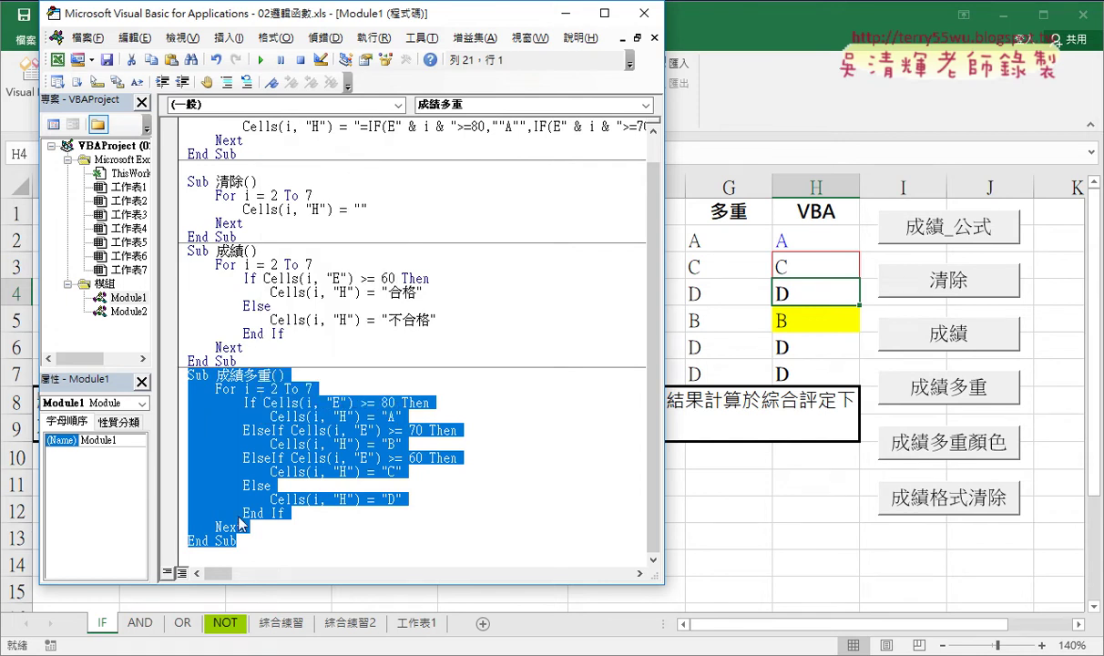
{"action": "left_click", "coordinate": [204, 555]}
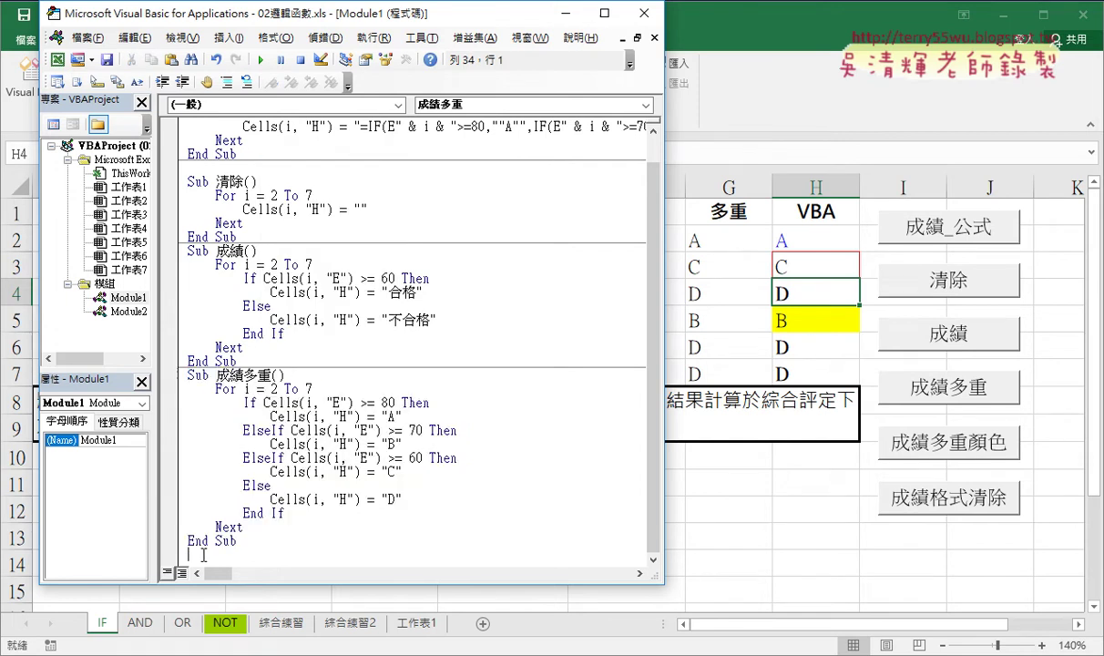
{"action": "type", "text": "Sub 成績多重()     For i = 2 To 7         If Cells(i, \"E\") >= 80 Then             Cells(i, \"H\") = \"A\"         ElseIf Cells(i, \"E\") >= 70 Then             Cells(i, \"H\") = \"B\"         ElseIf Cells(i, \"E\") >= 60 Then             Cells(i, \"H\") = \"C\"         Else             Cells(i, \"H\") = \"D\"         End If     Next End Sub"}
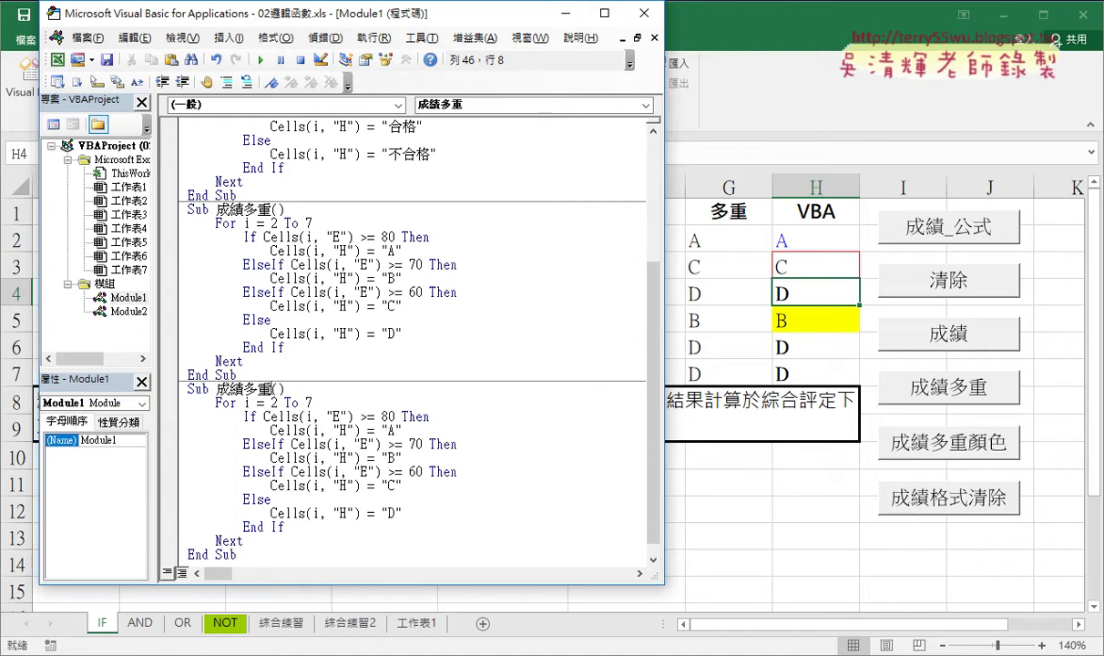
- Rename the copy 成績多重顏色 and insert a blank line after its "A" assignment
{"action": "left_click", "coordinate": [270, 388]}
{"action": "type", "text": "言"}
{"action": "type", "text": "顏色"}
{"action": "left_click", "coordinate": [430, 432]}
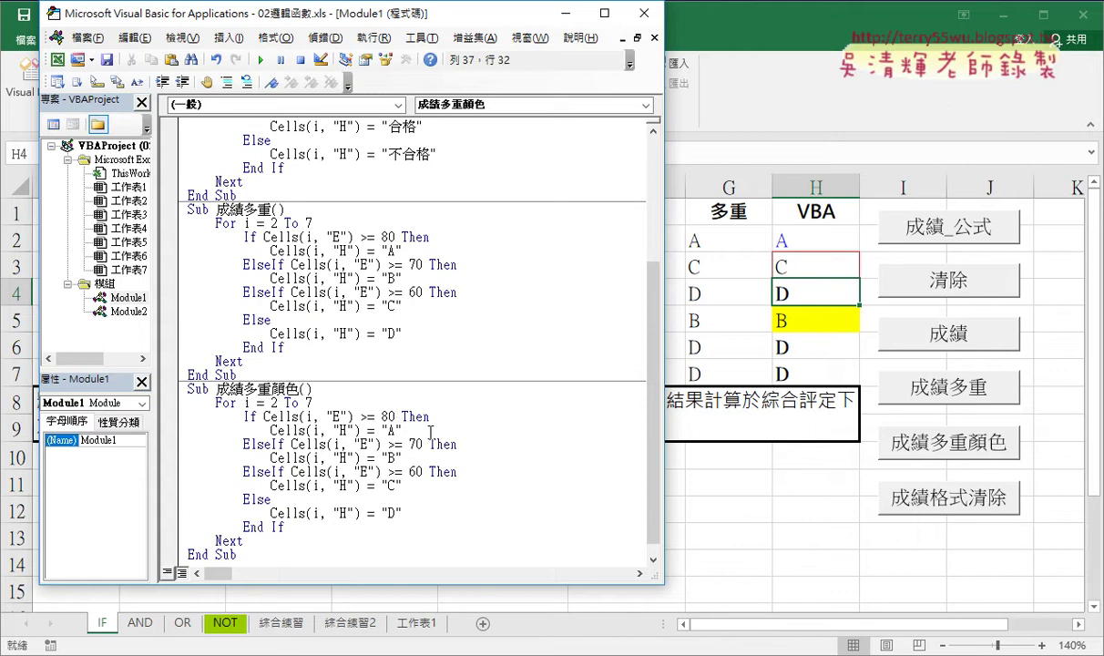
{"action": "key", "text": "Return"}
{"action": "left_click_drag", "start_coordinate": [402, 430], "coordinate": [381, 430]}
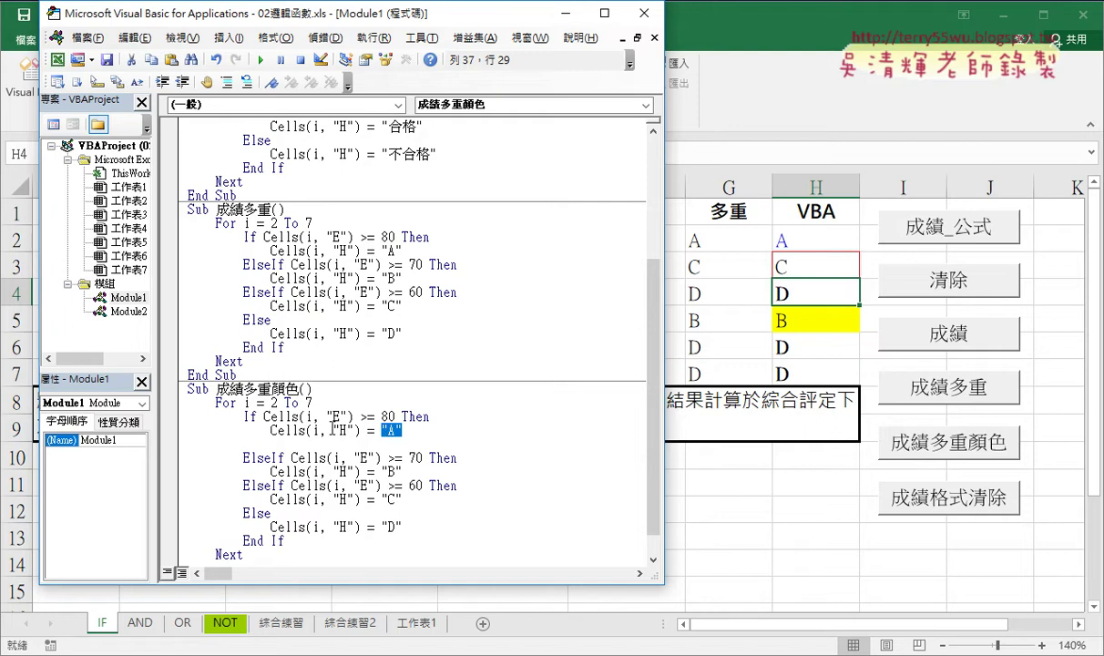
- Begin the blank line under the A assignment with Cells(i, "H"), dismissing the compile error
{"action": "left_click", "coordinate": [324, 441]}
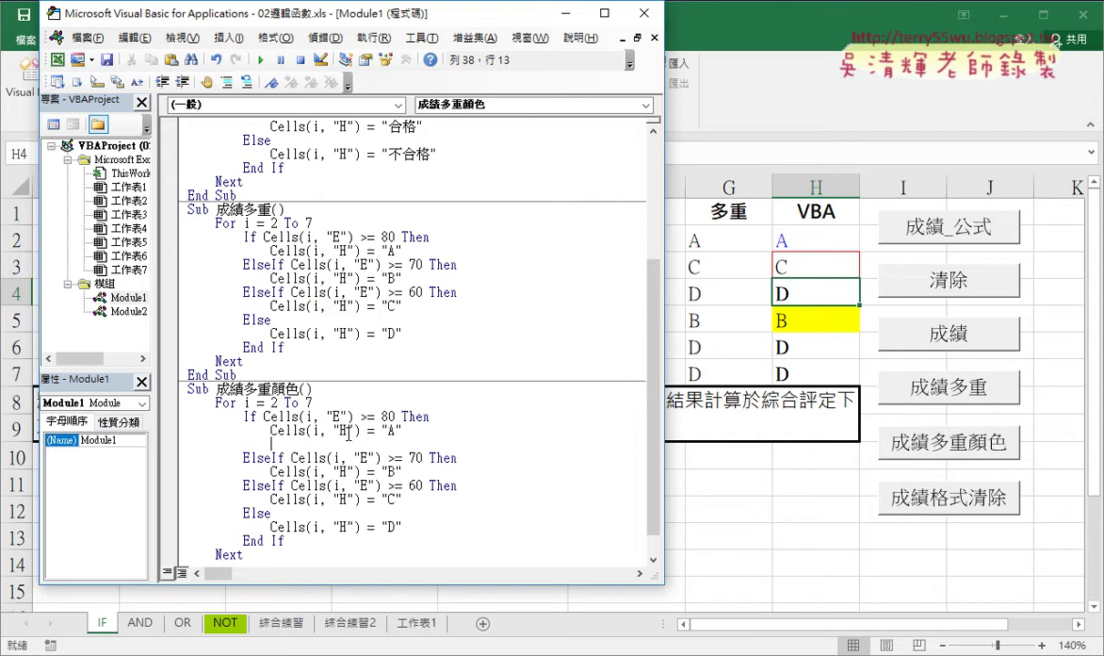
{"action": "mouse_move", "coordinate": [305, 431]}
{"action": "left_mouse_down"}
{"action": "mouse_move", "coordinate": [271, 431]}
{"action": "mouse_move", "coordinate": [281, 445]}
{"action": "left_mouse_up"}
{"action": "type", "text": "."}
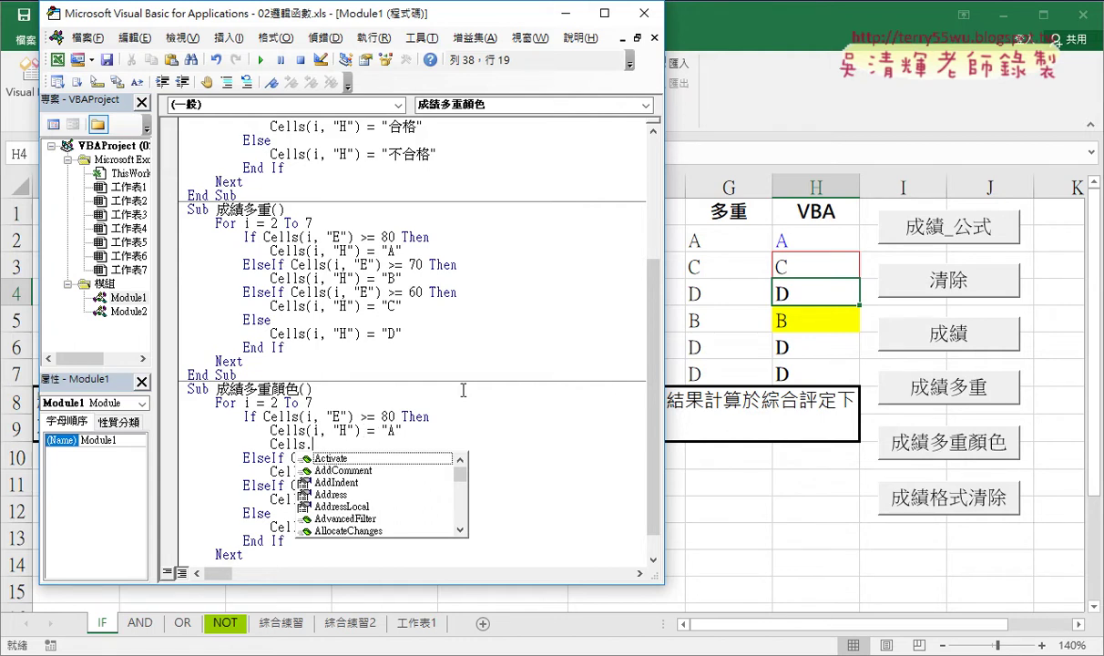
{"action": "left_click", "coordinate": [342, 403]}
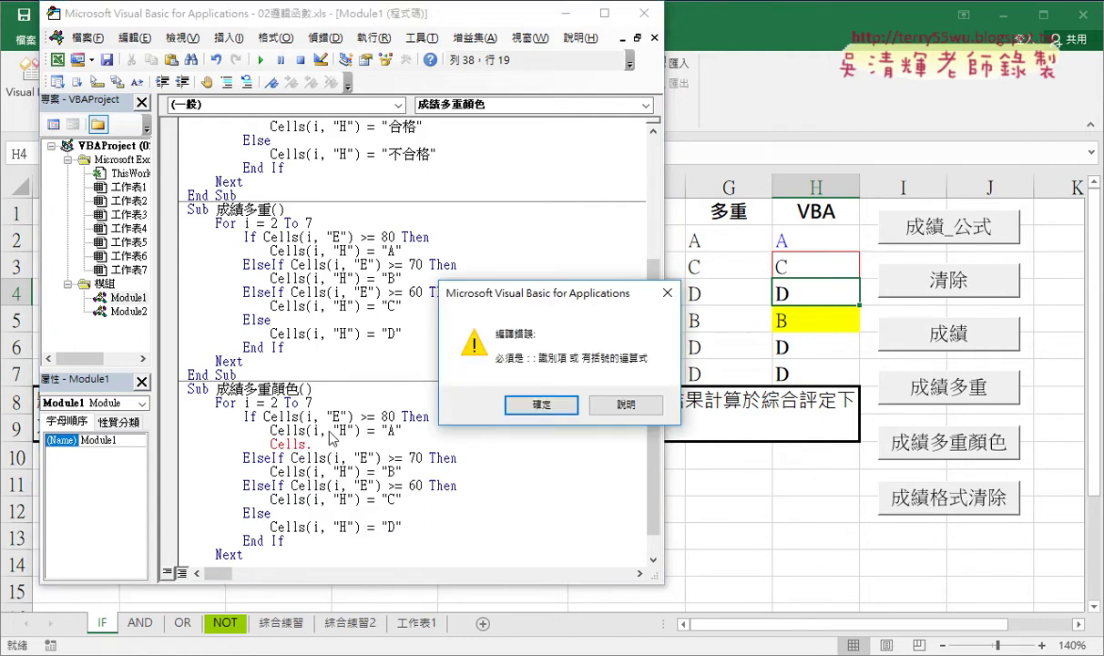
{"action": "left_click", "coordinate": [523, 403]}
{"action": "mouse_move", "coordinate": [360, 430]}
{"action": "left_mouse_down"}
{"action": "mouse_move", "coordinate": [313, 430]}
{"action": "mouse_move", "coordinate": [307, 444]}
{"action": "left_mouse_up"}
{"action": "type", "text": "(i, \"H"}
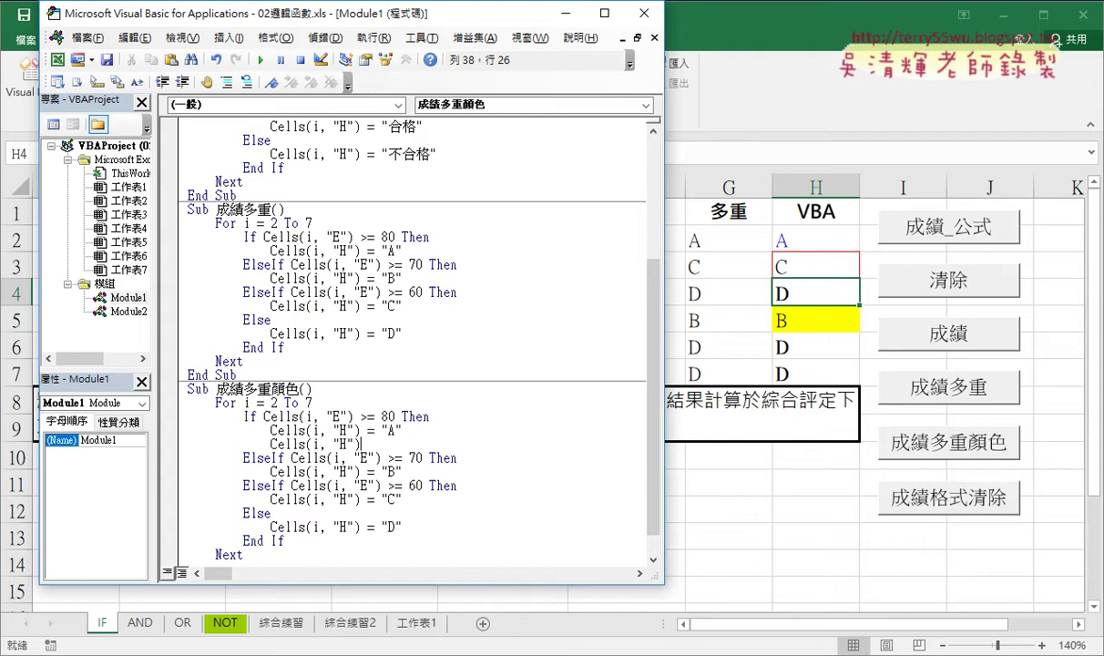
{"action": "type", "text": "."}
- Rewrite the new line as Cells.Font.Color= using the IntelliSense Color property
{"action": "key", "text": "shift+Left"}
{"action": "key", "text": "shift+Left"}
{"action": "key", "text": "shift+Left"}
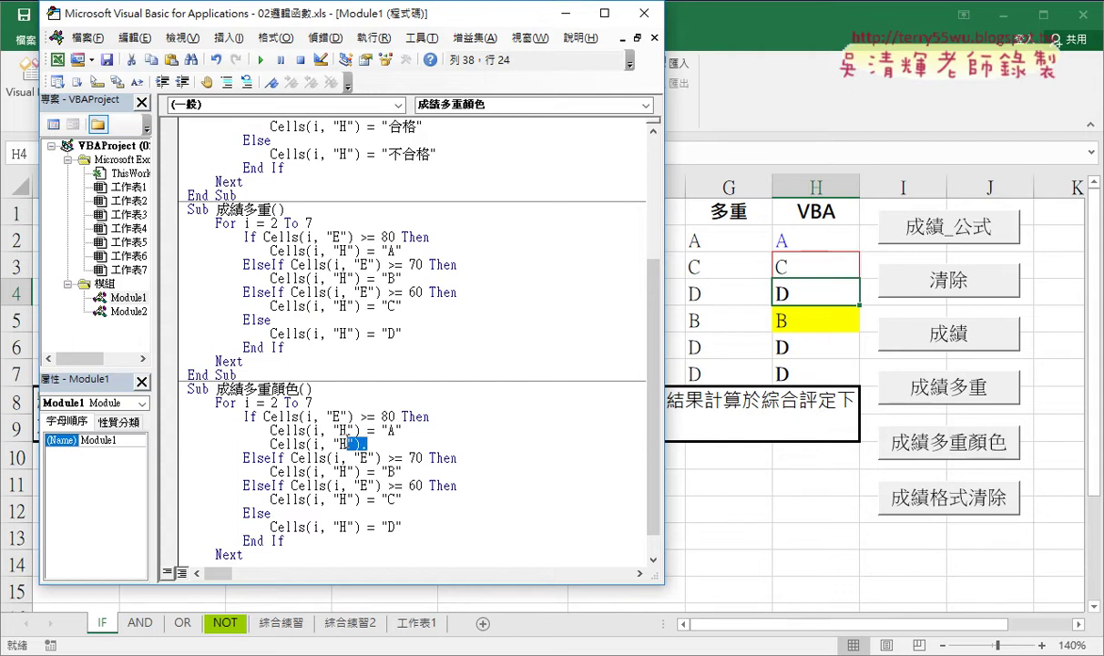
{"action": "key", "text": "shift+Left"}
{"action": "key", "text": "shift+Left"}
{"action": "key", "text": "shift+Left"}
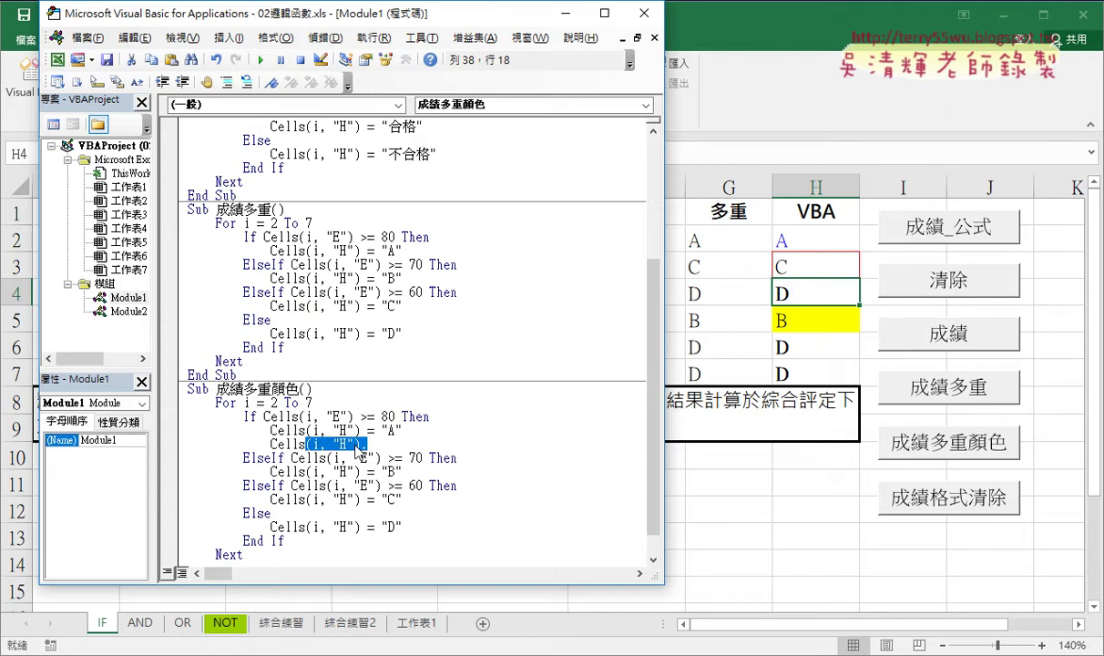
{"action": "key", "text": "BackSpace"}
{"action": "type", "text": "."}
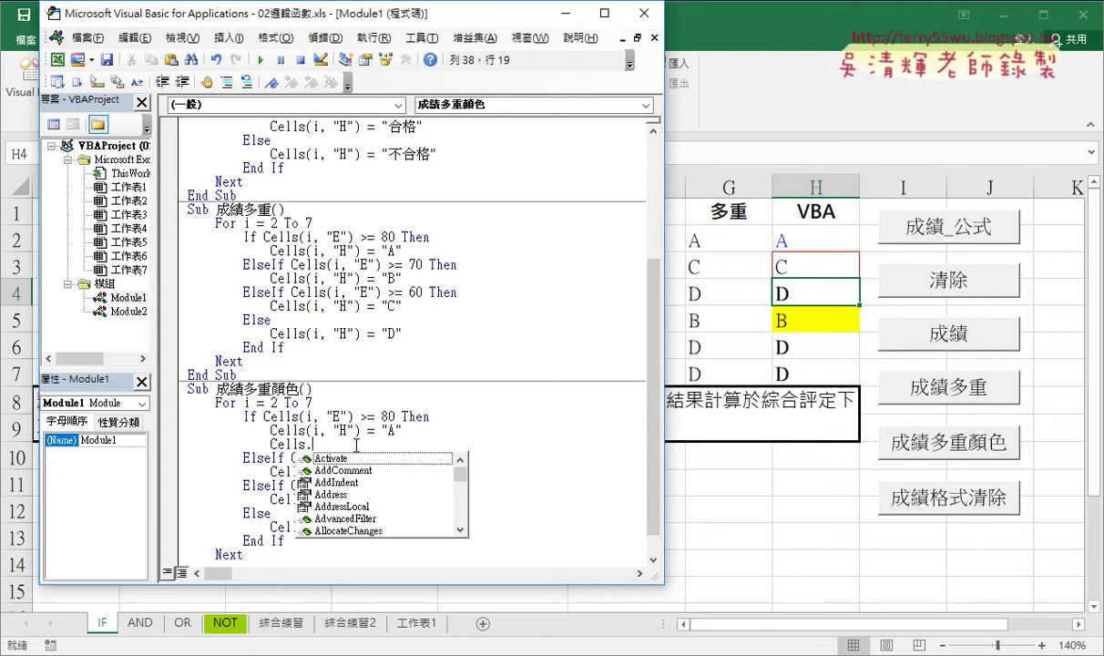
{"action": "type", "text": "F"}
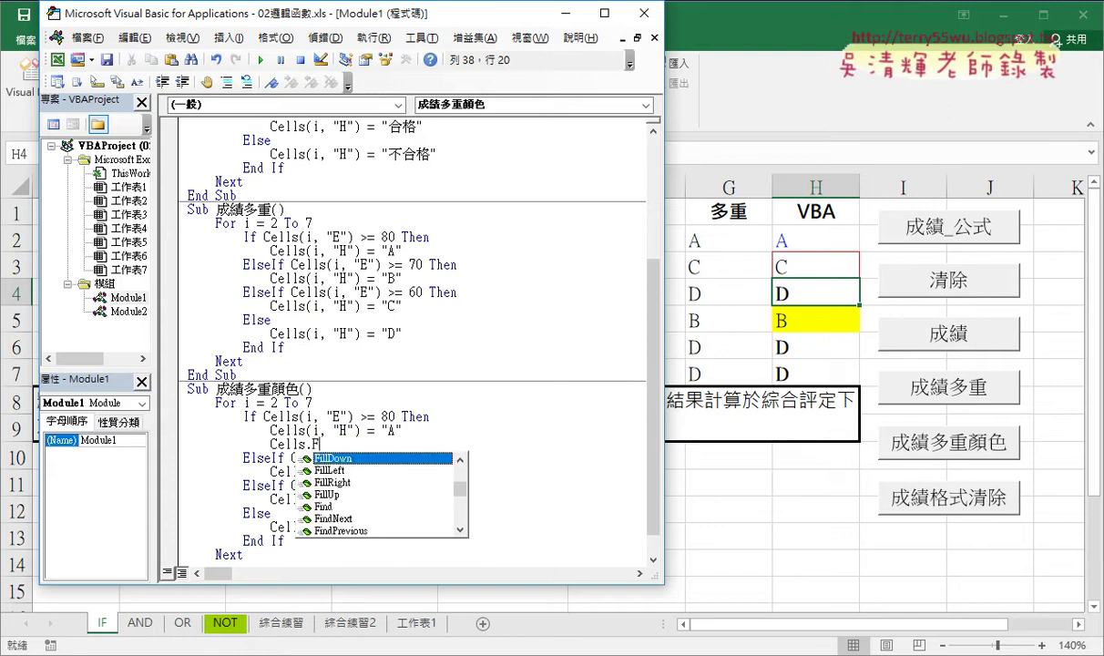
{"action": "type", "text": "ㄜ"}
{"action": "key", "text": "BackSpace"}
{"action": "type", "text": "o"}
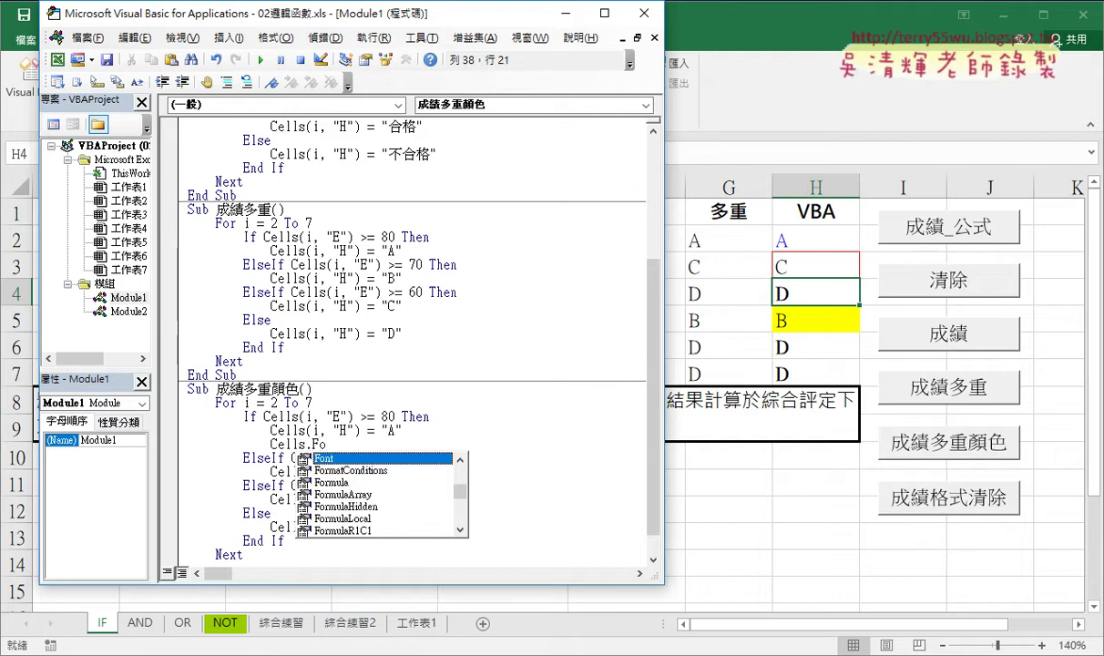
{"action": "type", "text": "n"}
{"action": "type", "text": "t"}
{"action": "type", "text": "."}
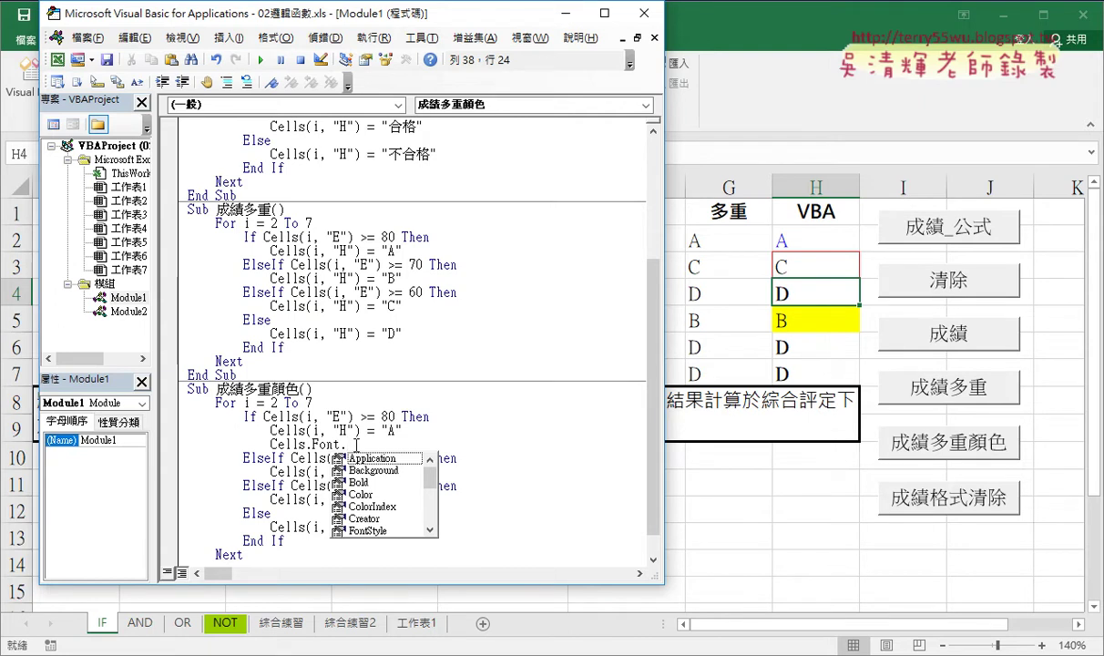
{"action": "left_click", "coordinate": [372, 496]}
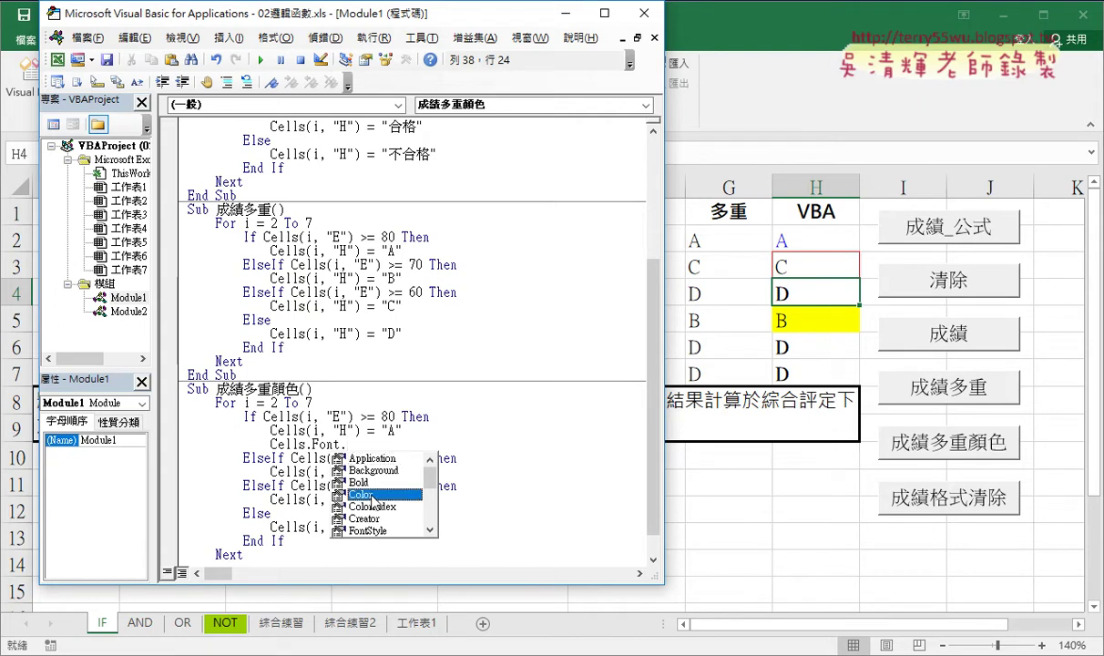
{"action": "double_click", "coordinate": [371, 496]}
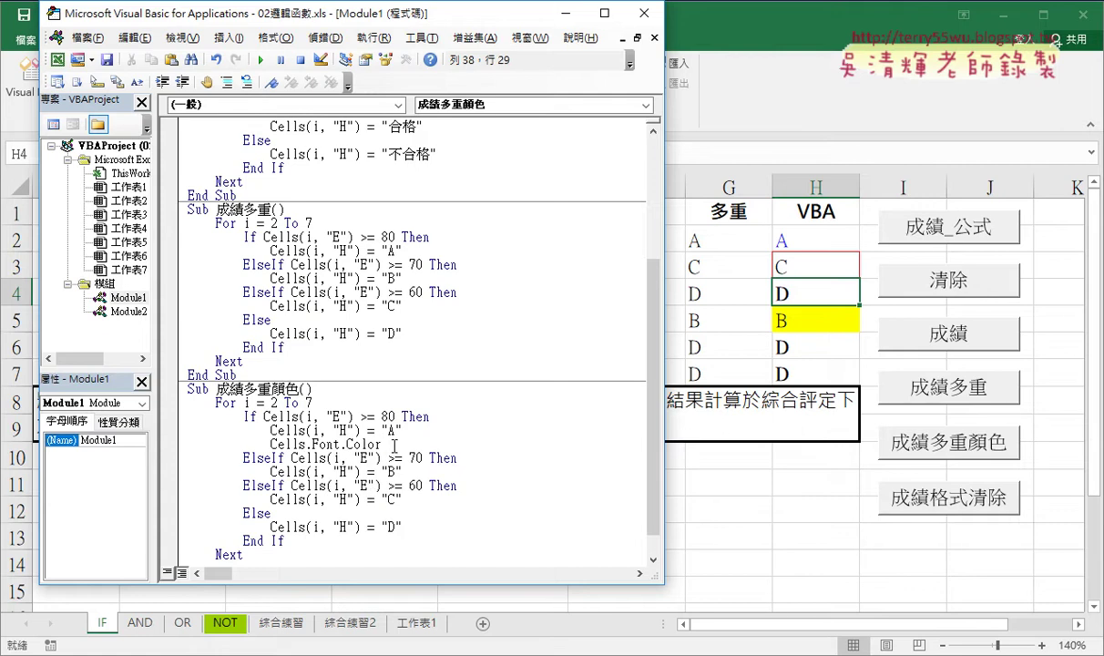
{"action": "type", "text": "="}
- Complete the line with rgb(0,0,255) for a blue font colour
{"action": "type", "text": "rg"}
{"action": "type", "text": "b"}
{"action": "type", "text": "("}
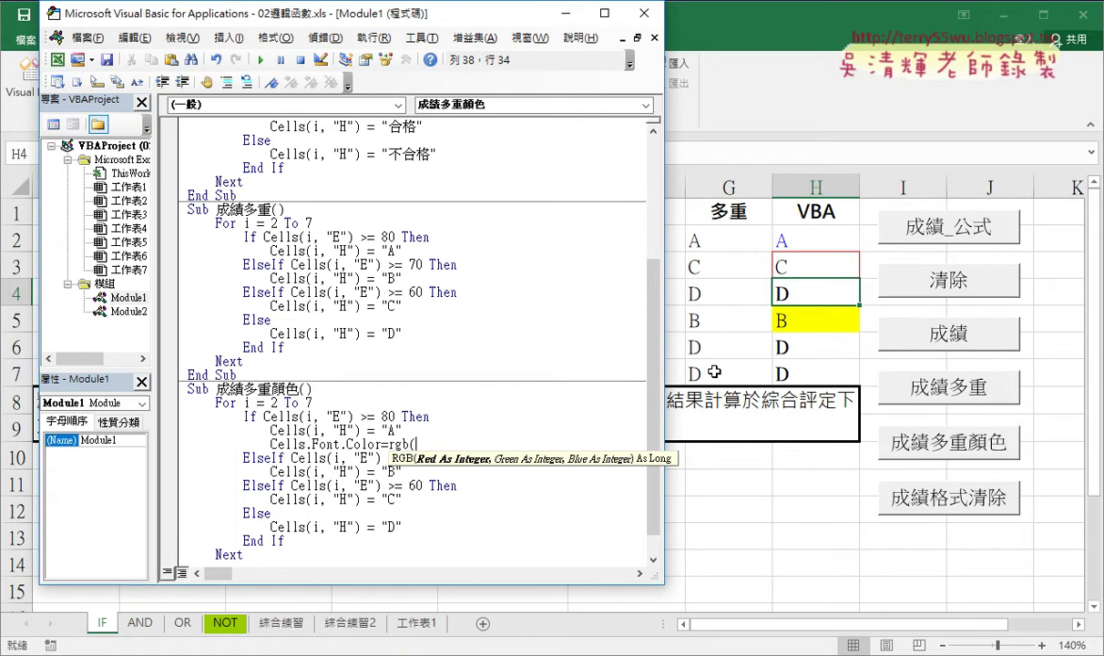
{"action": "type", "text": "0"}
{"action": "type", "text": ",0"}
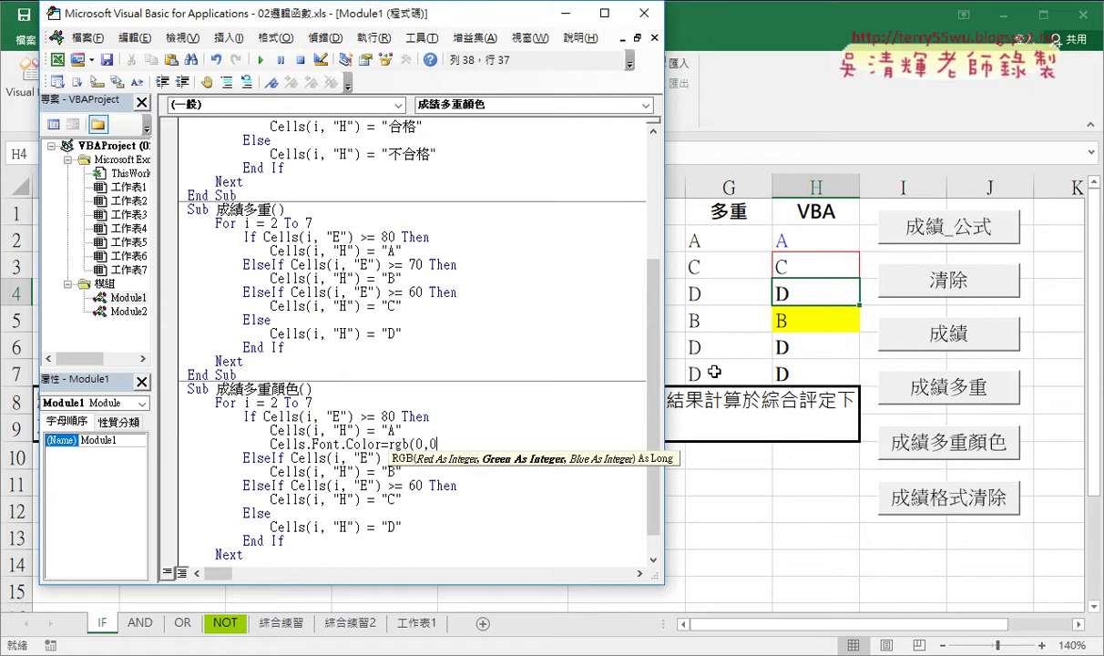
{"action": "type", "text": ","}
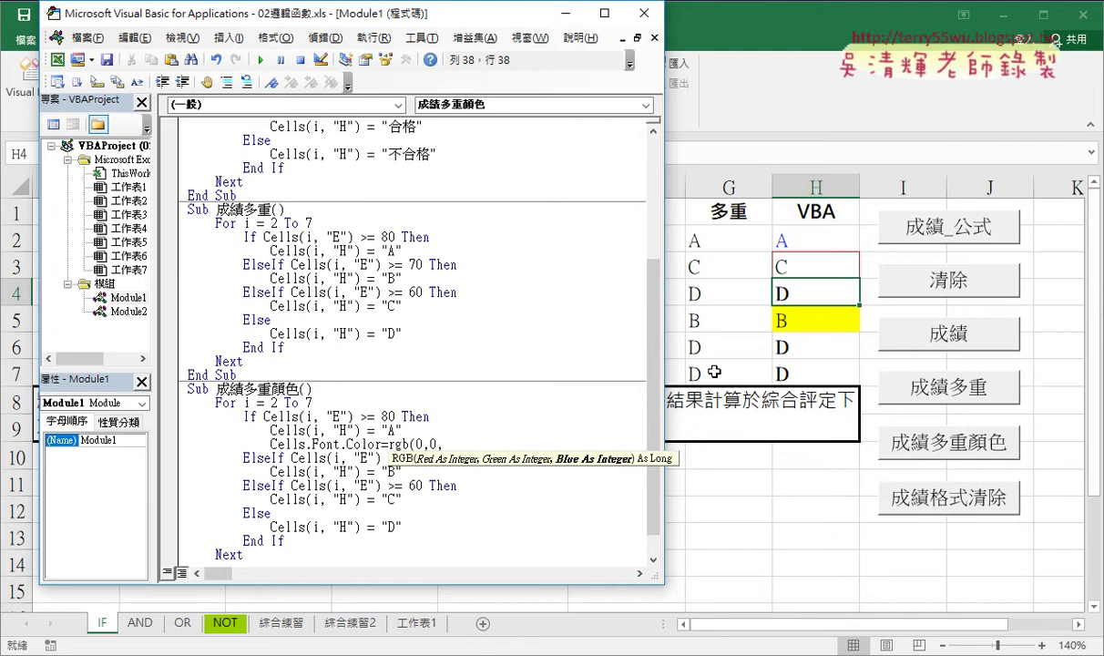
{"action": "type", "text": "255"}
{"action": "type", "text": ")"}
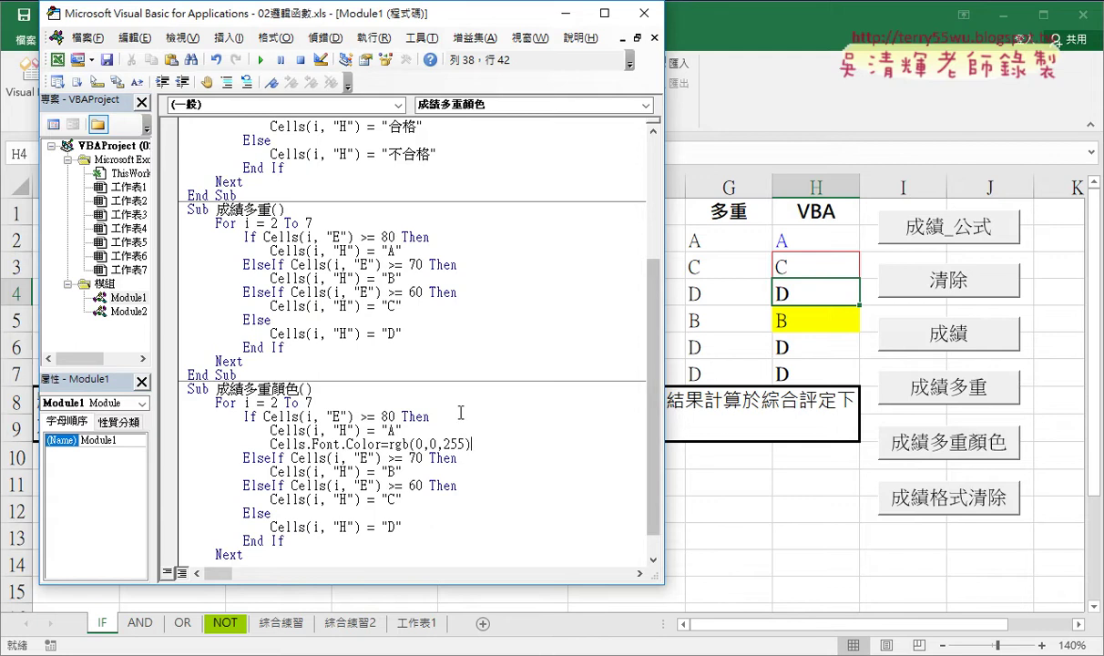
{"action": "left_click", "coordinate": [361, 430]}
- Copy the (i, "H") reference after Cells so the line reads Cells(i, "H").Font.Color = RGB(0, 0, 255)
{"action": "left_click_drag", "start_coordinate": [361, 429], "coordinate": [309, 430]}
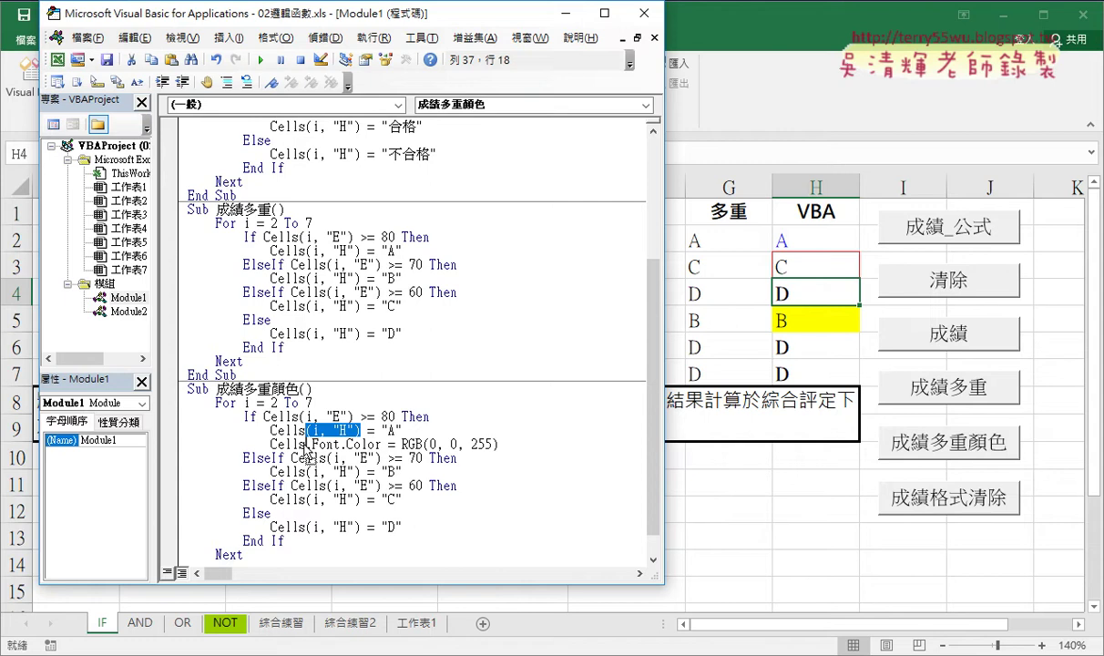
{"action": "key", "text": "ctrl+c"}
{"action": "left_click", "coordinate": [306, 443]}
{"action": "key", "text": "ctrl+v"}
{"action": "left_click_drag", "start_coordinate": [360, 444], "coordinate": [306, 444]}
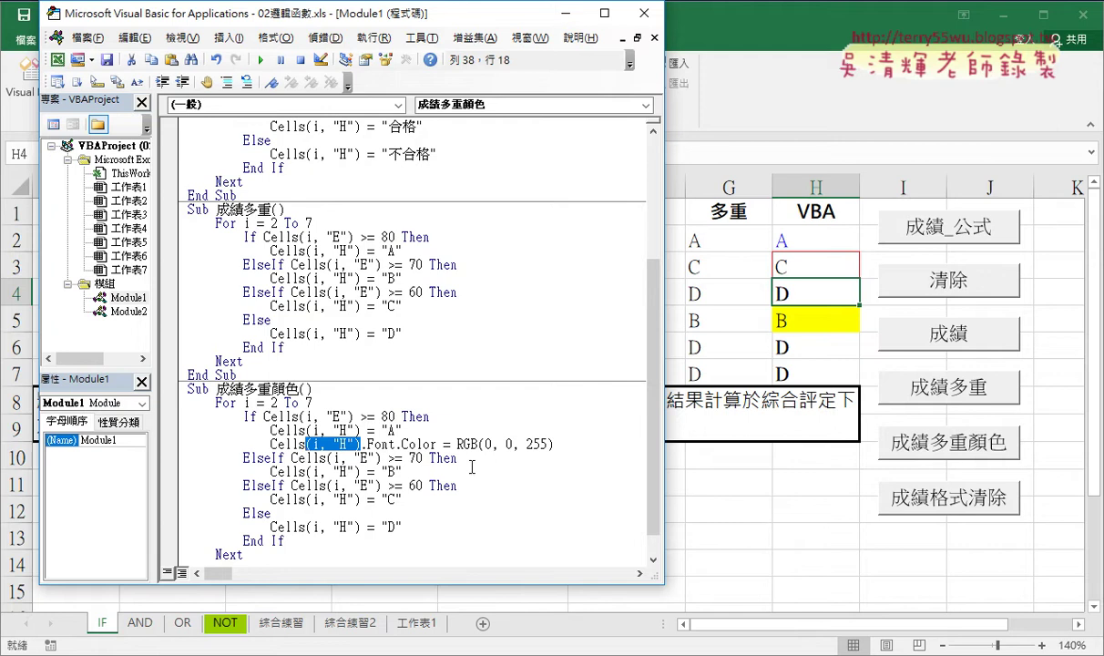
{"action": "left_click_drag", "start_coordinate": [554, 444], "coordinate": [267, 444]}
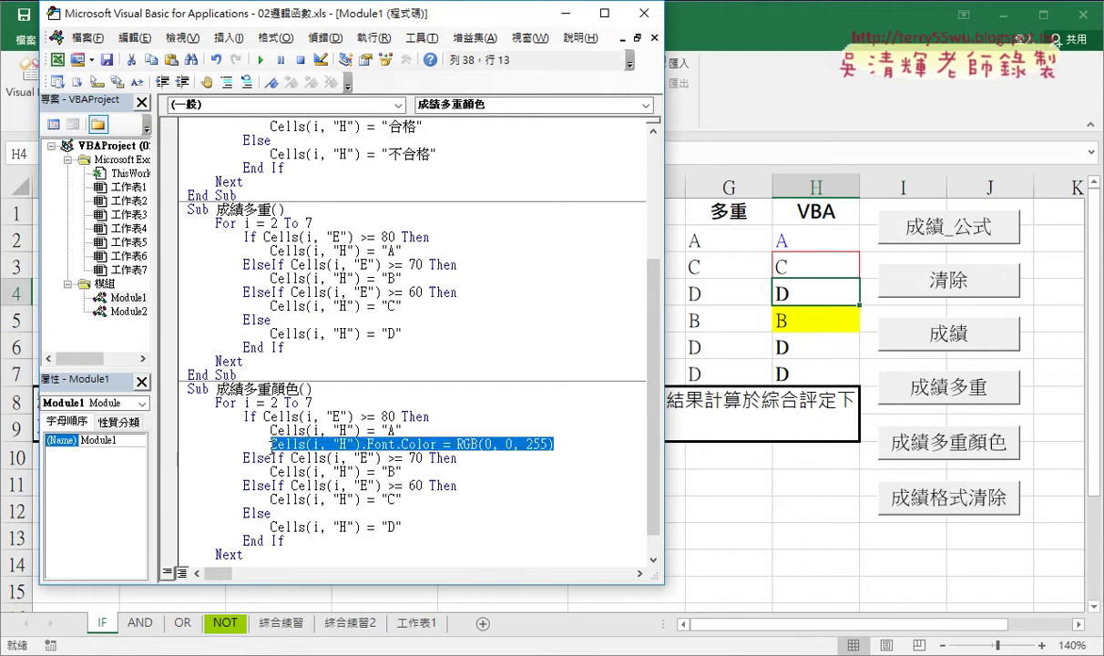
- Add a new line under the grade-B assignment starting with a pasted Cells
{"action": "left_click", "coordinate": [432, 471]}
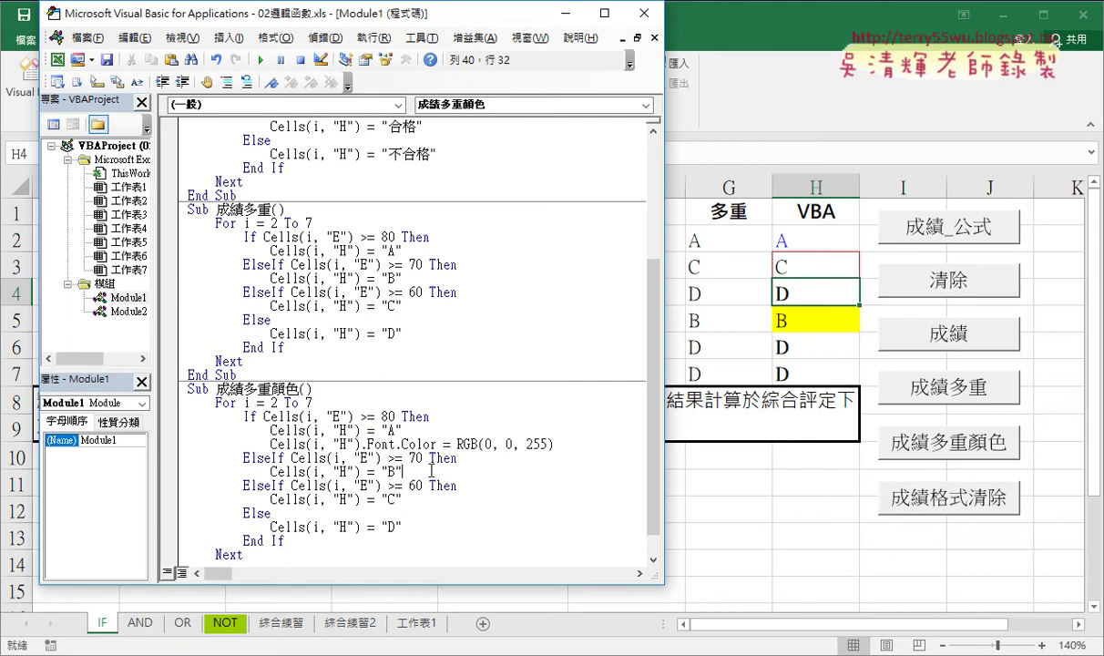
{"action": "key", "text": "Return"}
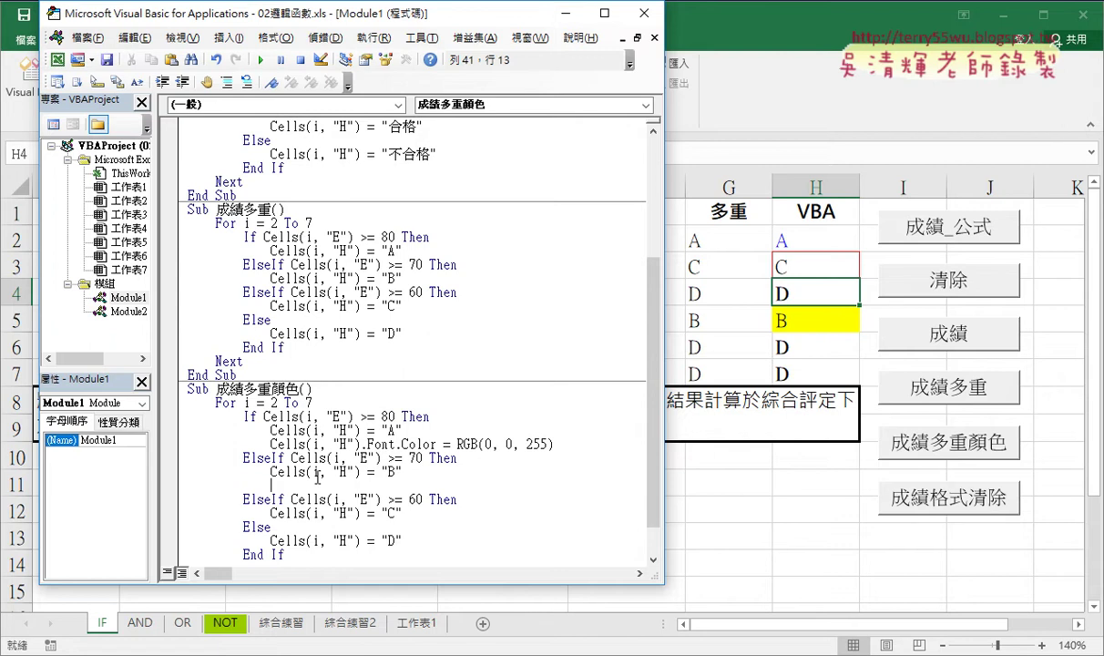
{"action": "double_click", "coordinate": [277, 473]}
{"action": "key", "text": "ctrl+c"}
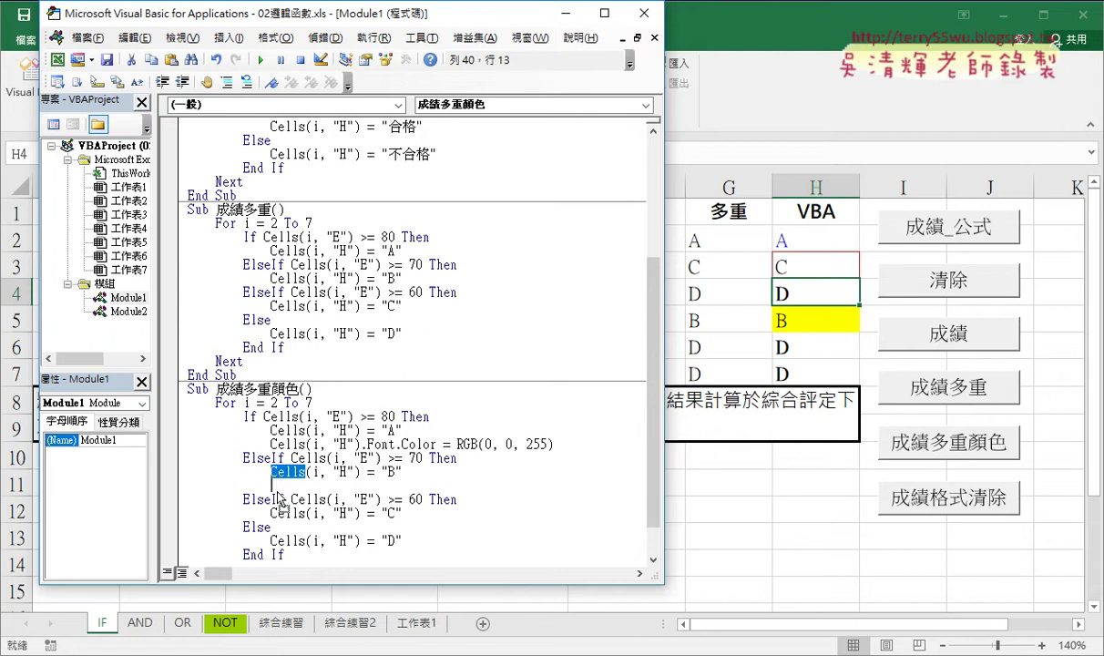
{"action": "left_click", "coordinate": [270, 485]}
{"action": "key", "text": "ctrl+v"}
- Complete it as Cells.Interior.Color=rgb(255,255,0) for a yellow fill, then return to Excel
{"action": "type", "text": "."}
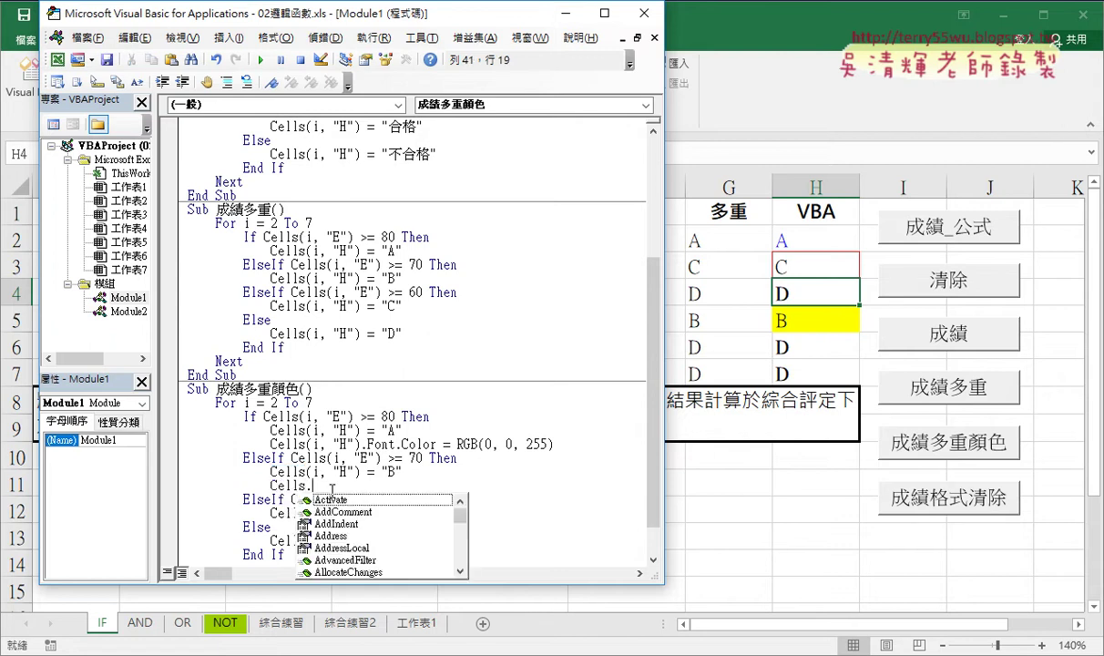
{"action": "type", "text": "i"}
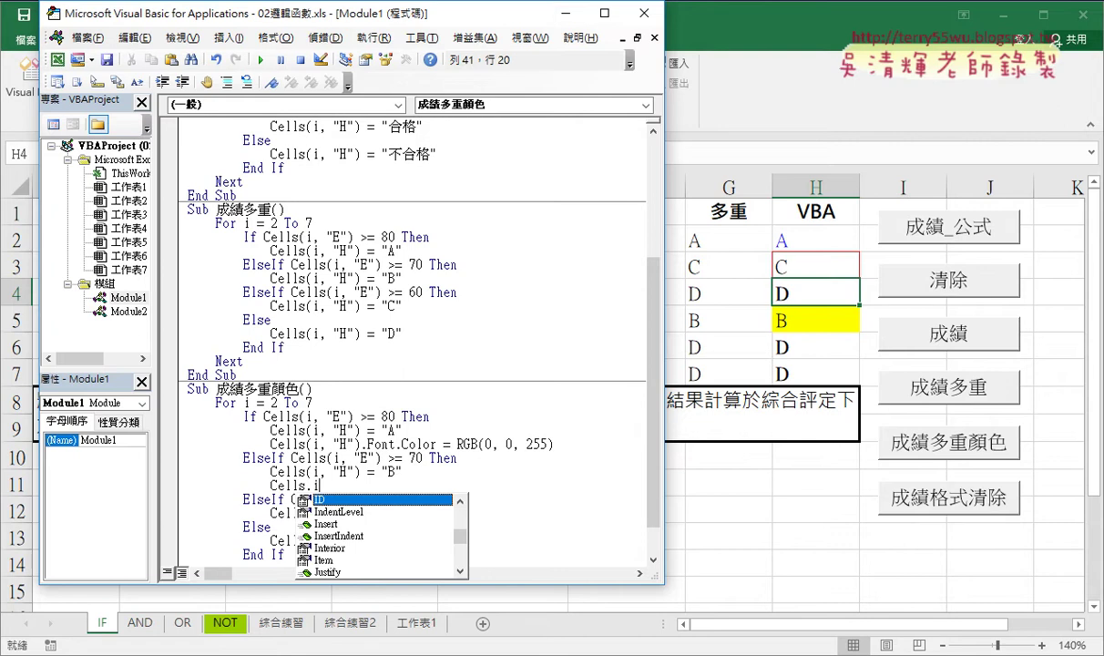
{"action": "type", "text": "n"}
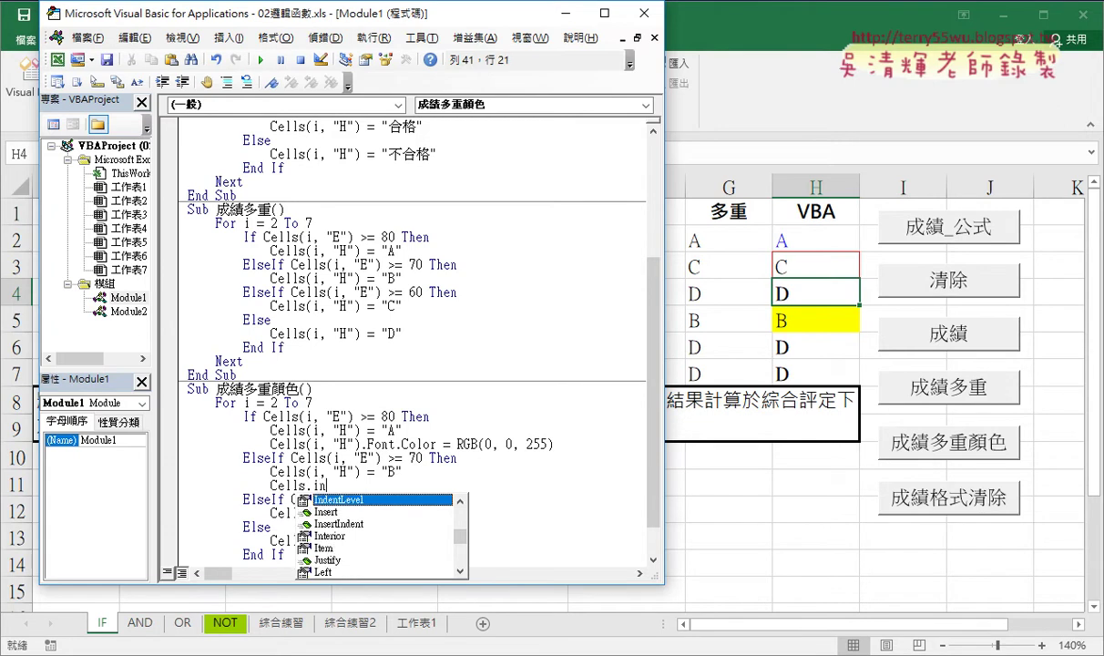
{"action": "key", "text": "Down"}
{"action": "key", "text": "Down"}
{"action": "key", "text": "Down"}
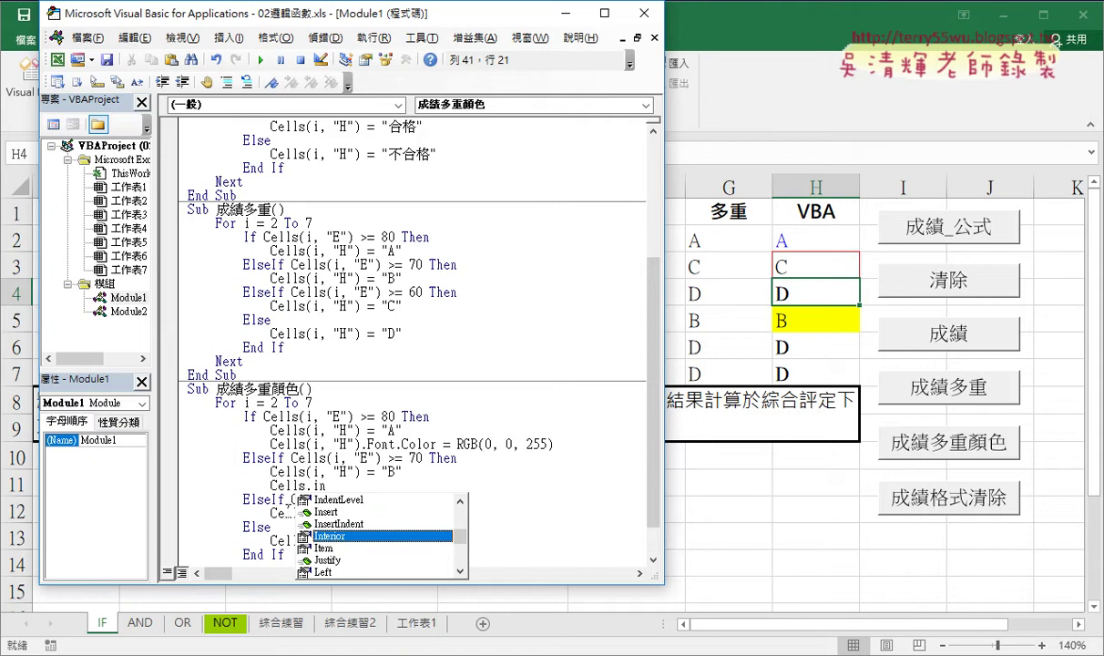
{"action": "double_click", "coordinate": [334, 536]}
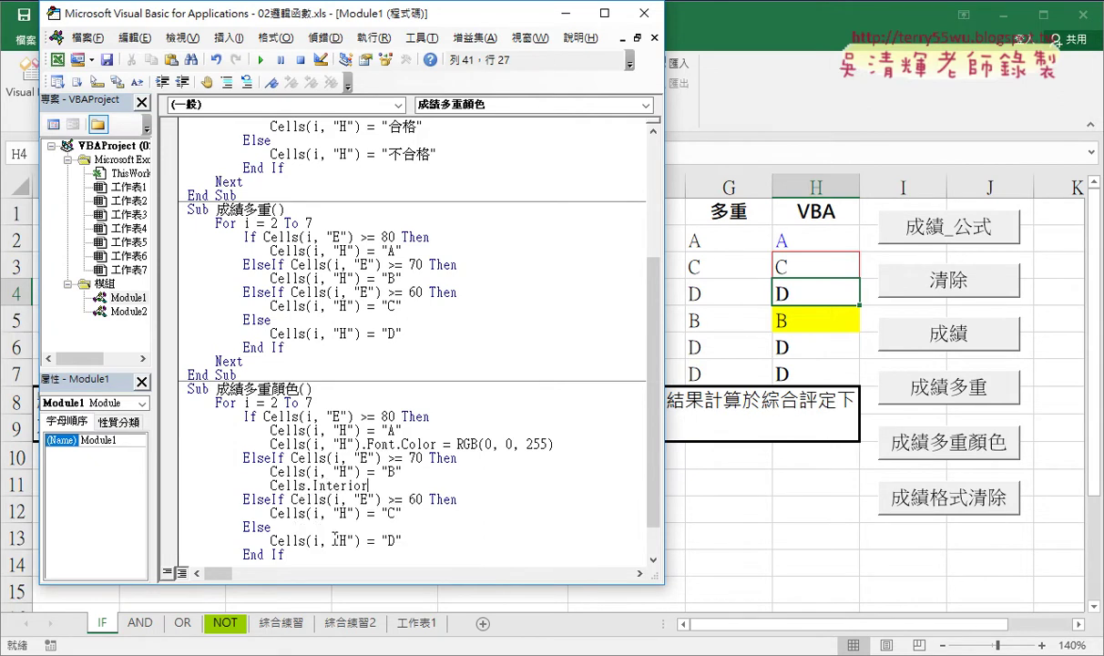
{"action": "type", "text": "."}
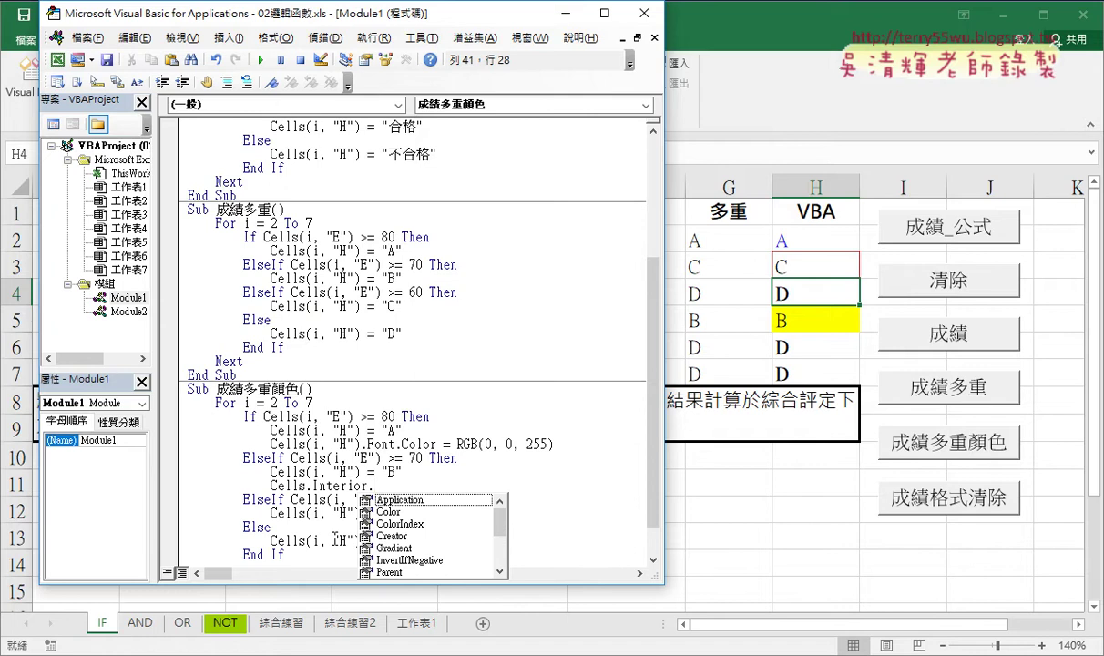
{"action": "double_click", "coordinate": [389, 511]}
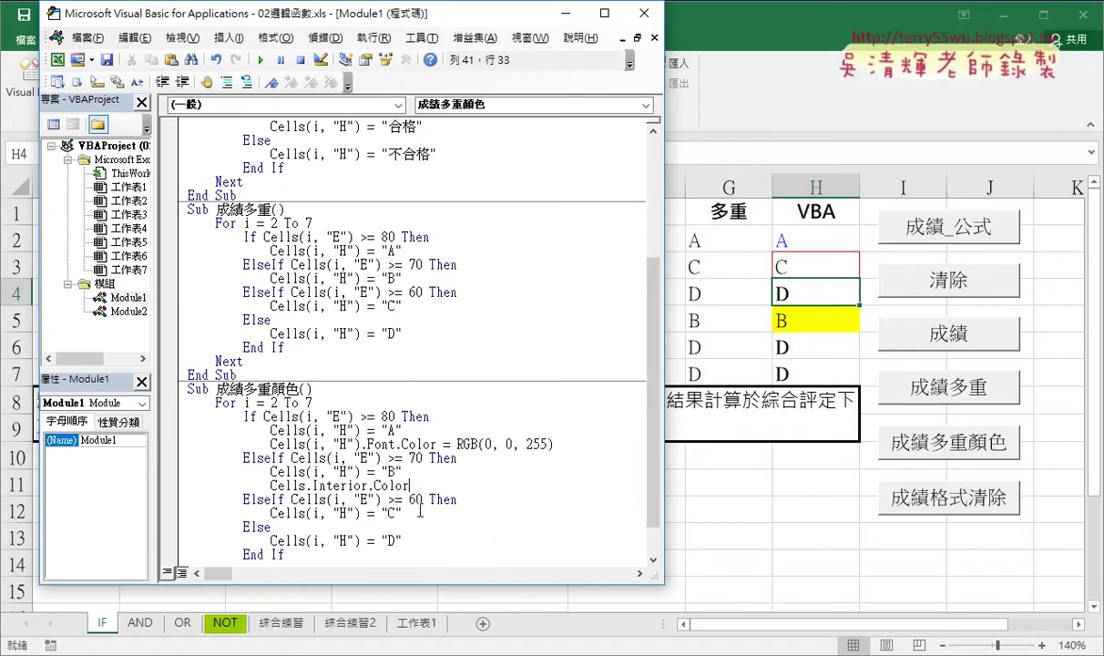
{"action": "type", "text": "="}
{"action": "type", "text": "rgb"}
{"action": "type", "text": "("}
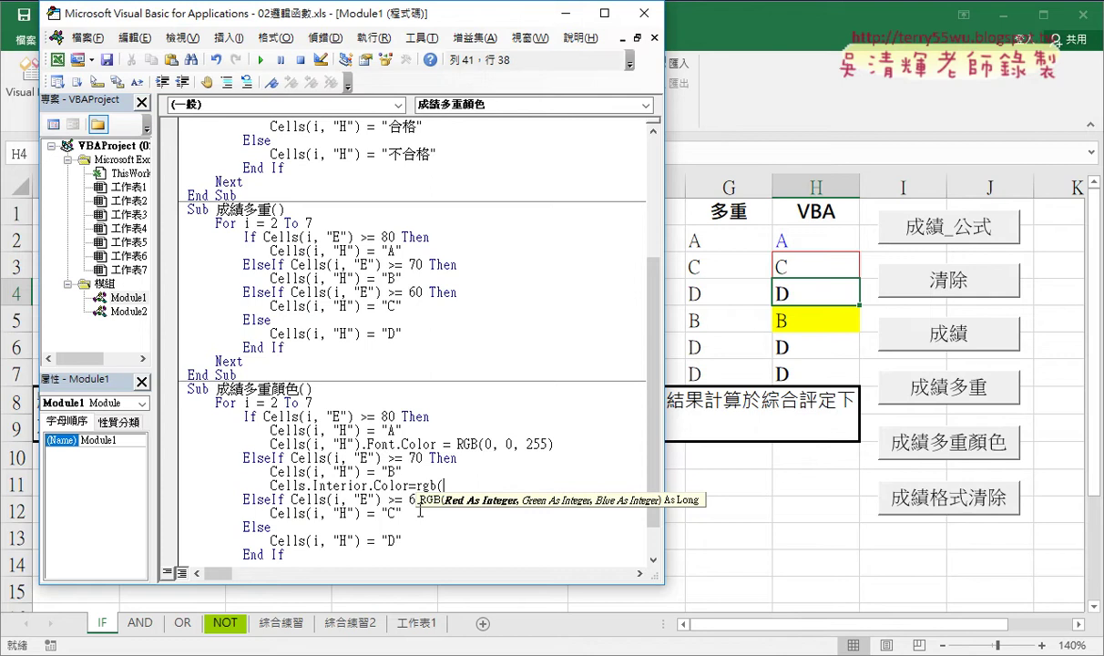
{"action": "type", "text": "2"}
{"action": "type", "text": "55,"}
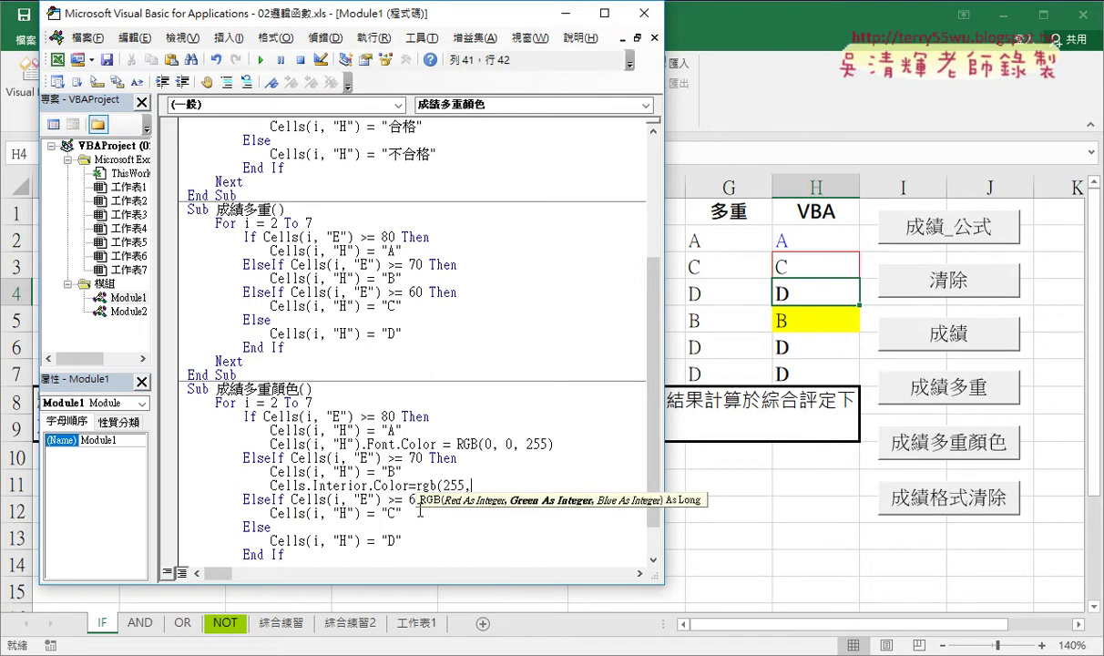
{"action": "type", "text": "255"}
{"action": "type", "text": ",0)"}
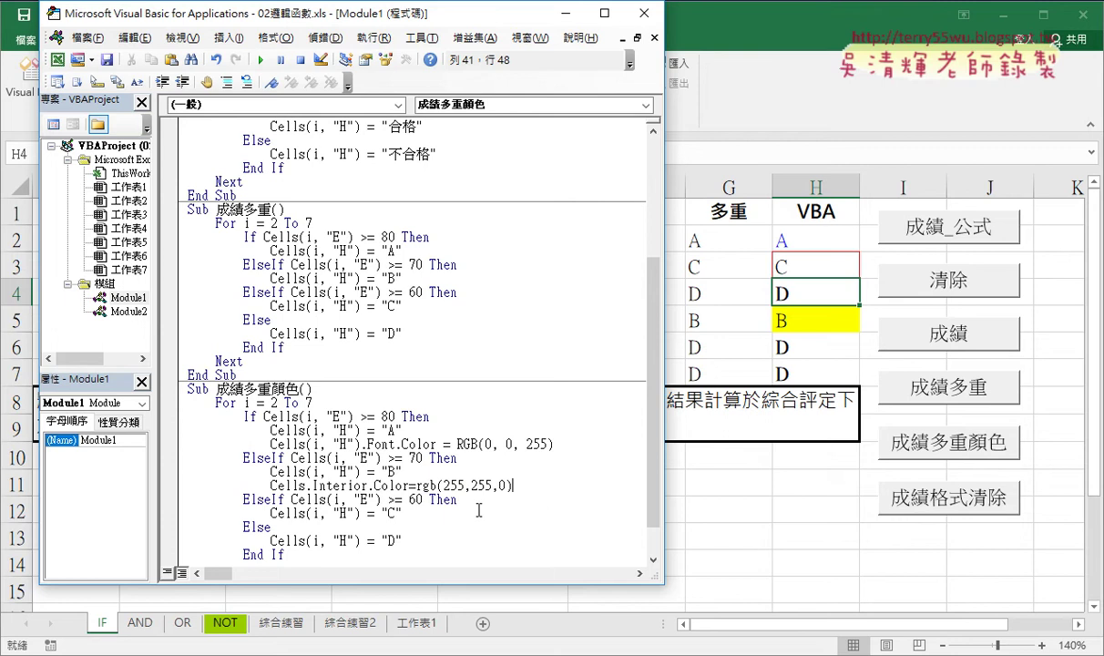
{"action": "left_click", "coordinate": [703, 340]}
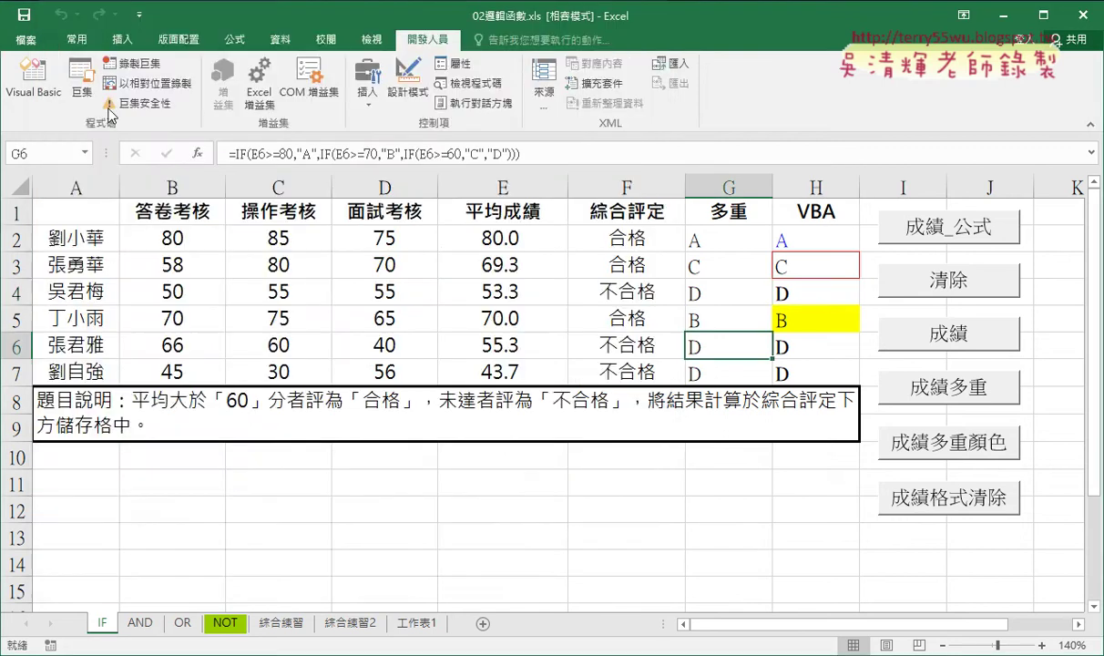
{"action": "left_click", "coordinate": [75, 39]}
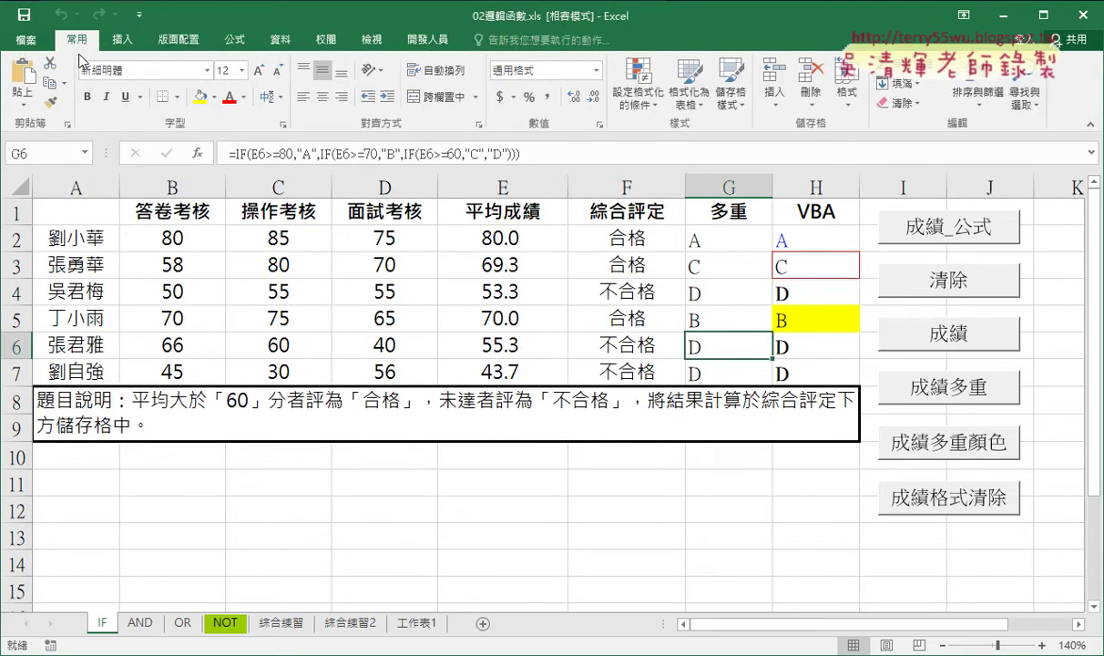
{"action": "left_click", "coordinate": [214, 101]}
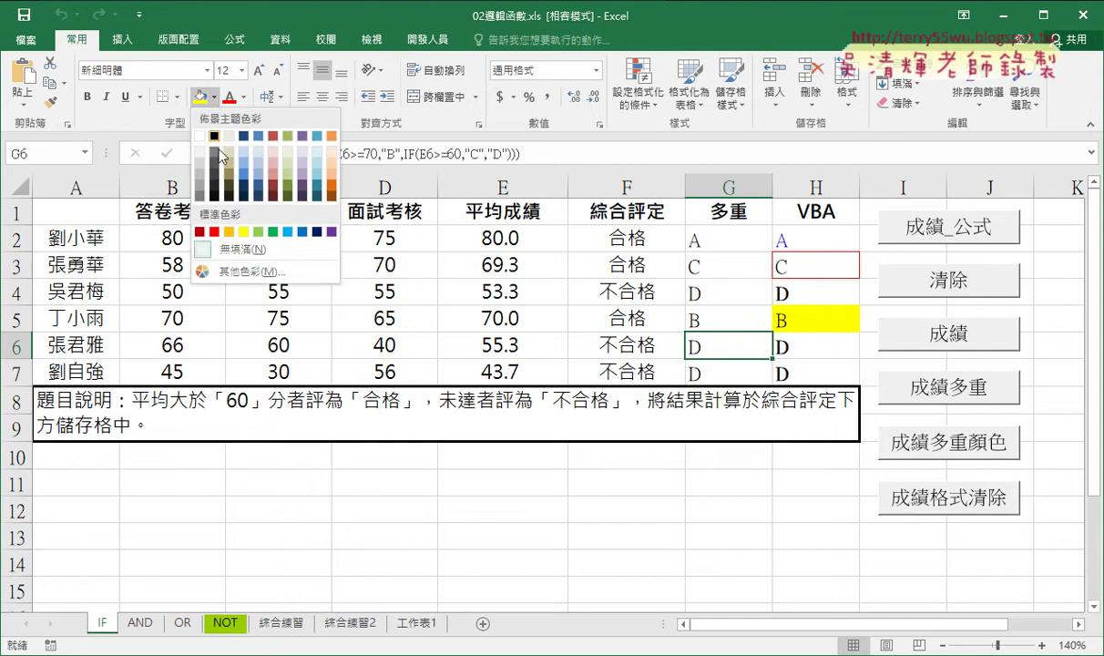
{"action": "left_click", "coordinate": [264, 270]}
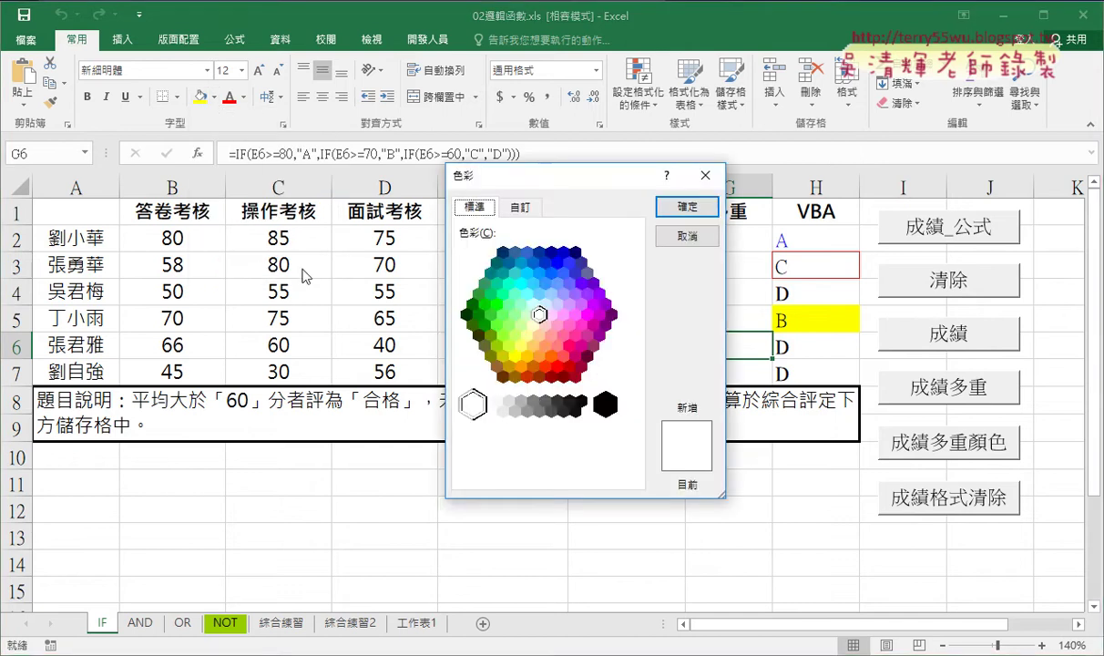
{"action": "left_click", "coordinate": [515, 356]}
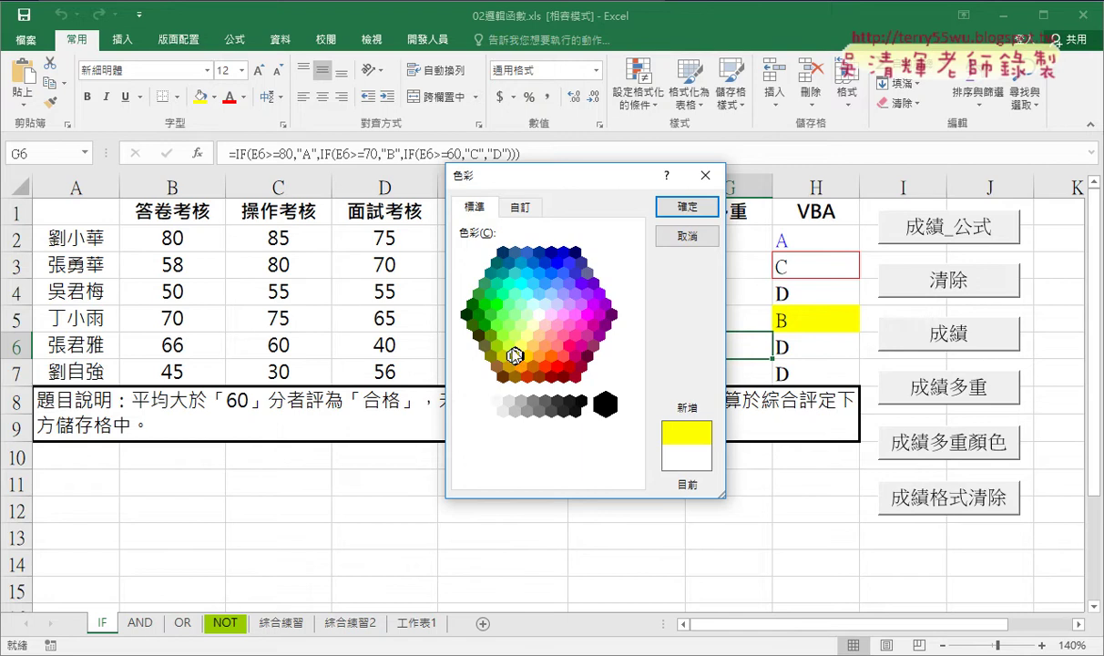
{"action": "left_click", "coordinate": [520, 207]}
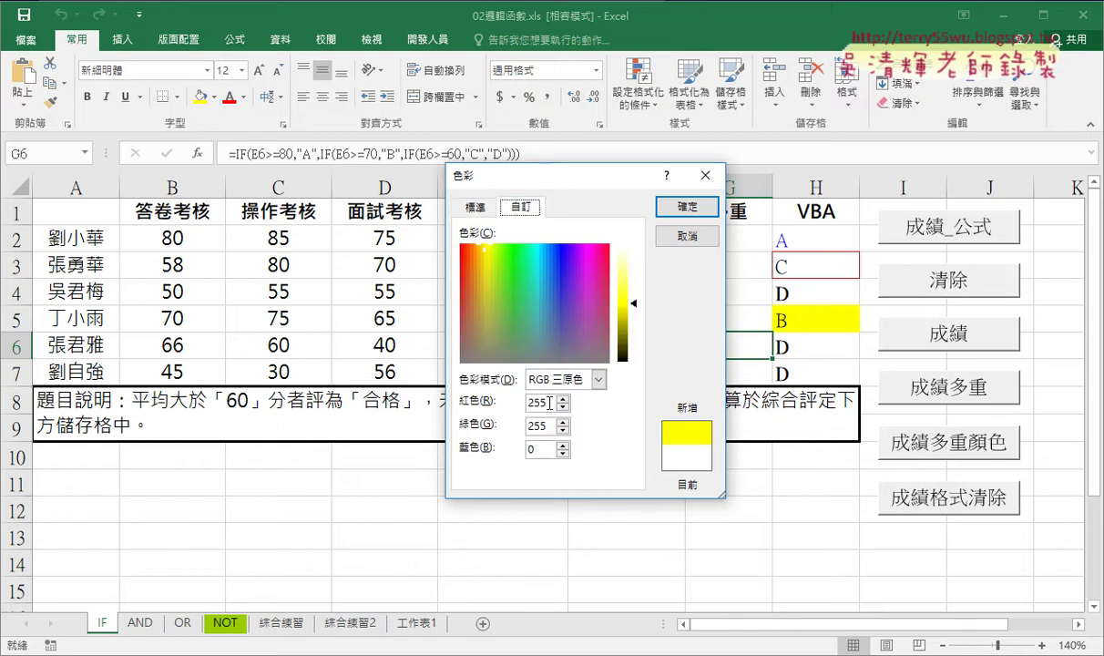
{"action": "key", "text": "Tab"}
{"action": "key", "text": "Tab"}
{"action": "left_click_drag", "start_coordinate": [635, 308], "coordinate": [638, 281]}
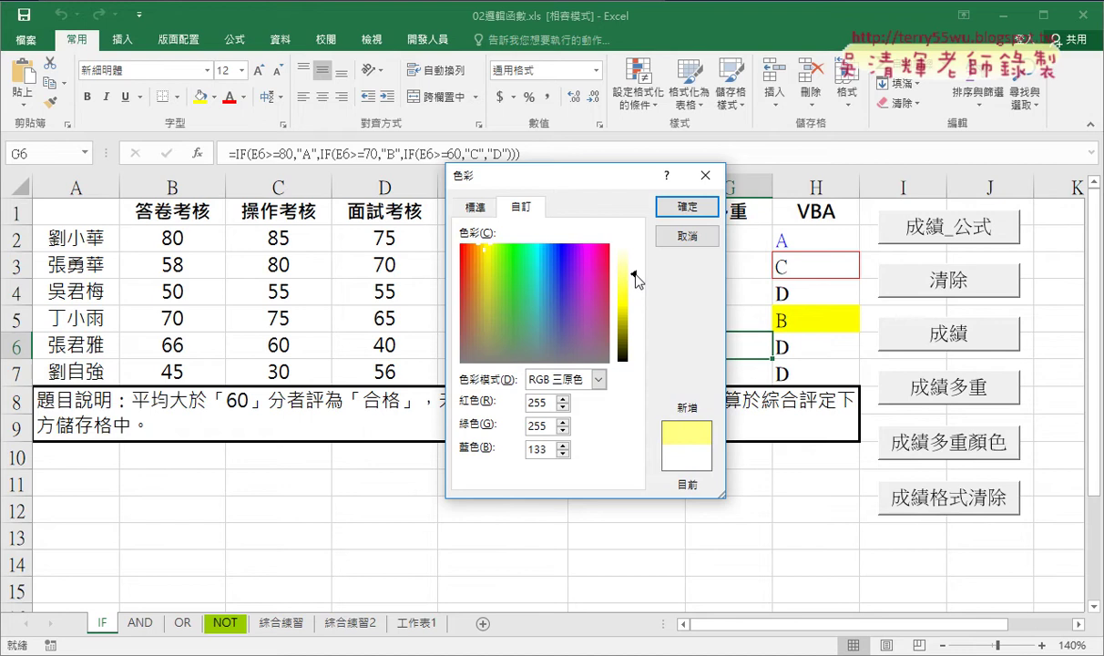
{"action": "double_click", "coordinate": [538, 449]}
{"action": "left_click_drag", "start_coordinate": [635, 277], "coordinate": [631, 346]}
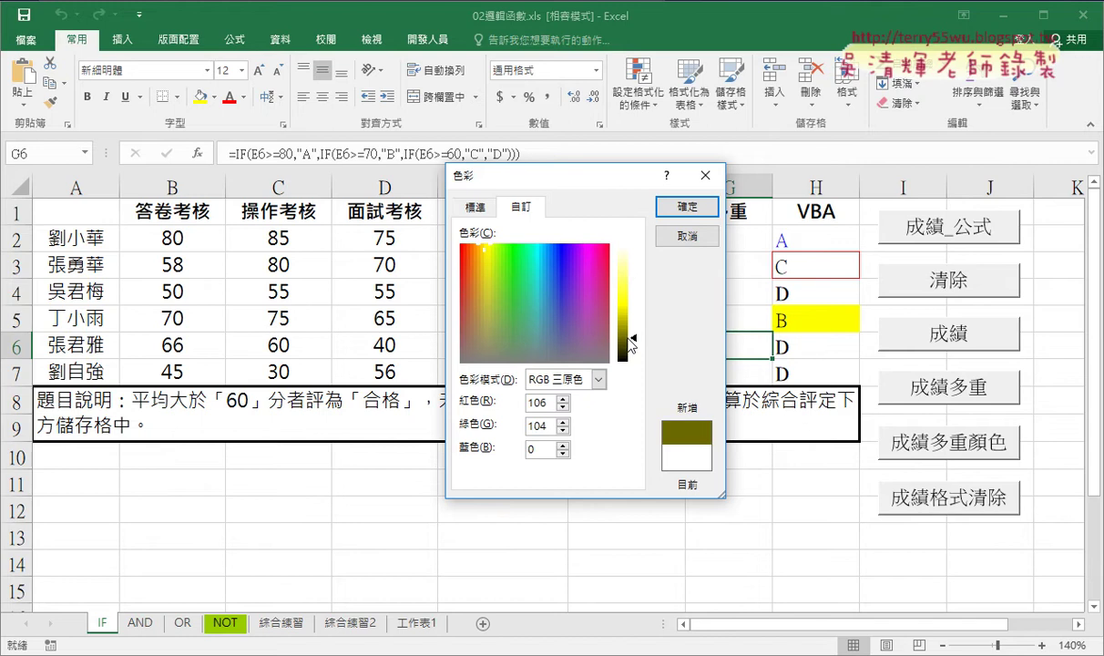
{"action": "left_click", "coordinate": [537, 450]}
{"action": "double_click", "coordinate": [539, 401]}
{"action": "left_click_drag", "start_coordinate": [632, 338], "coordinate": [632, 295]}
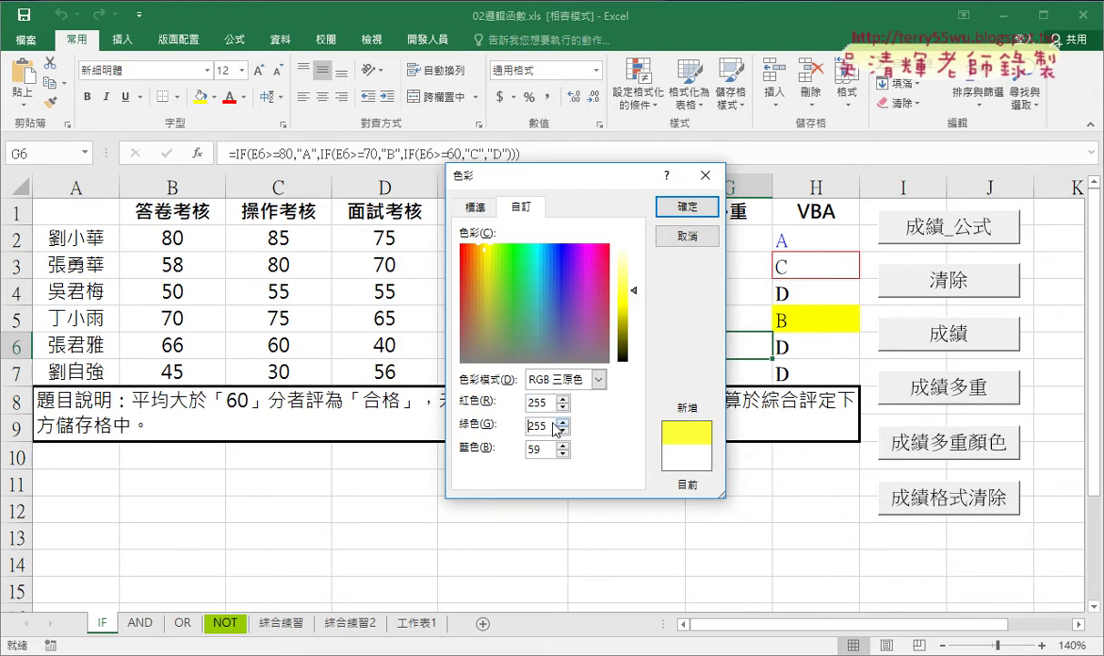
{"action": "key", "text": "Tab"}
{"action": "type", "text": "100"}
{"action": "left_click", "coordinate": [689, 237]}
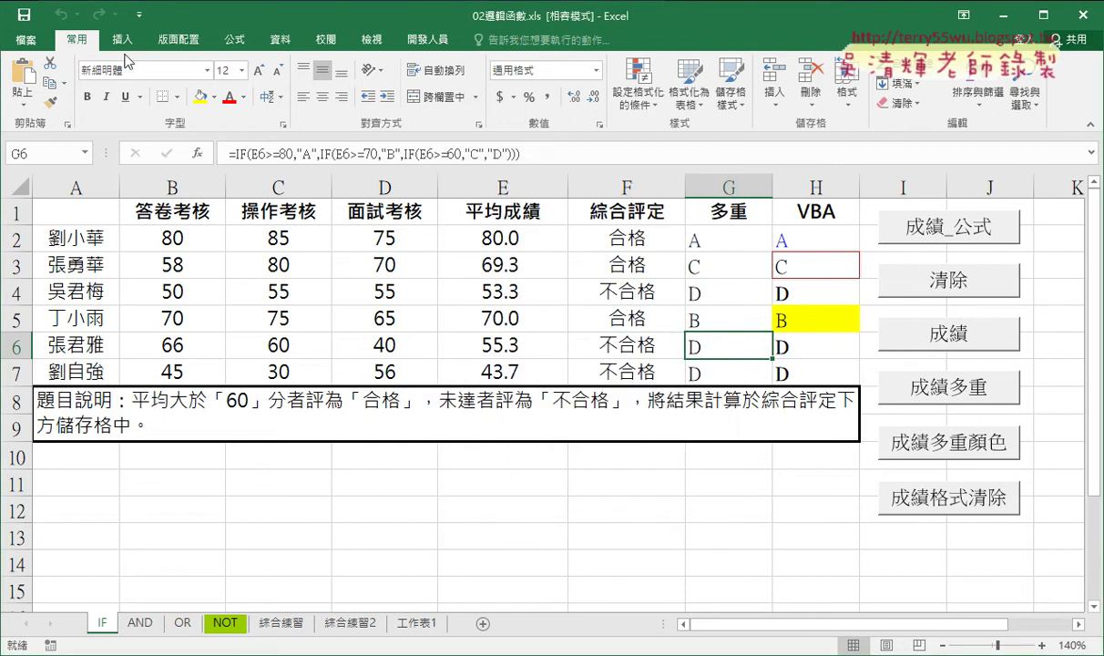
{"action": "left_click", "coordinate": [405, 40]}
{"action": "left_click", "coordinate": [32, 77]}
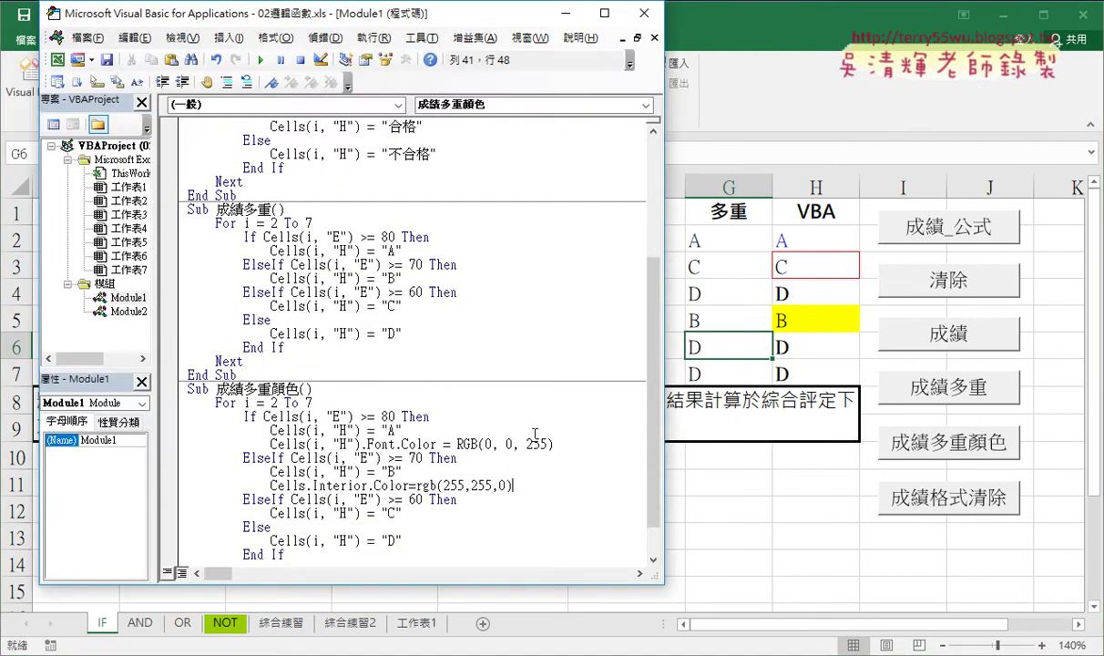
{"action": "left_click_drag", "start_coordinate": [361, 471], "coordinate": [307, 471]}
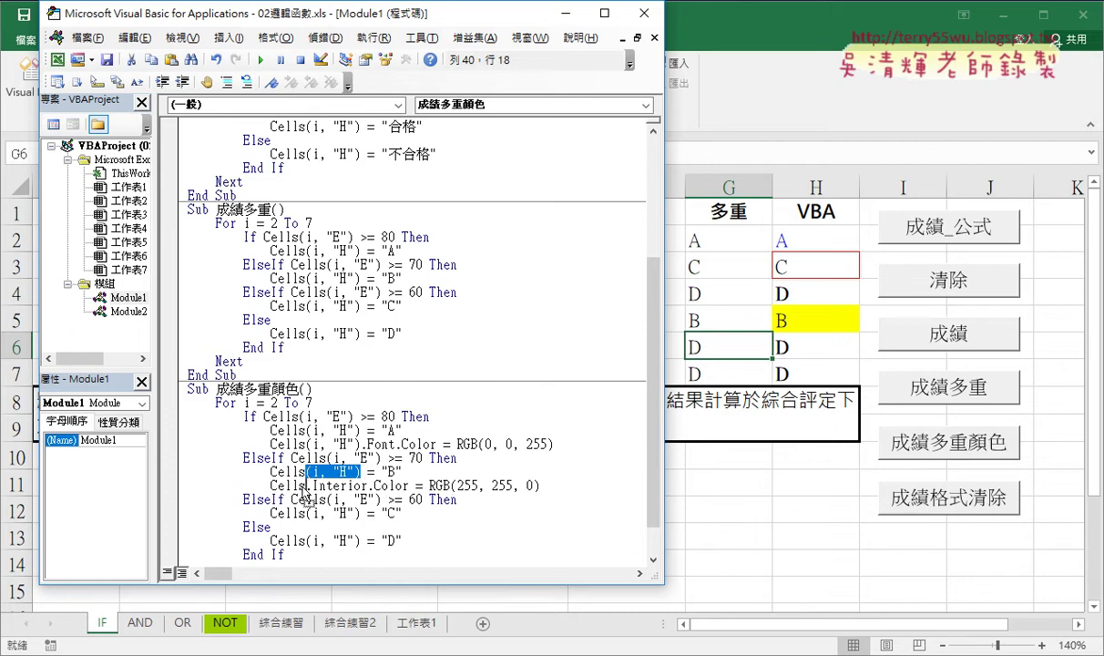
{"action": "key", "text": "ctrl+c"}
{"action": "left_click", "coordinate": [304, 485]}
{"action": "key", "text": "ctrl+v"}
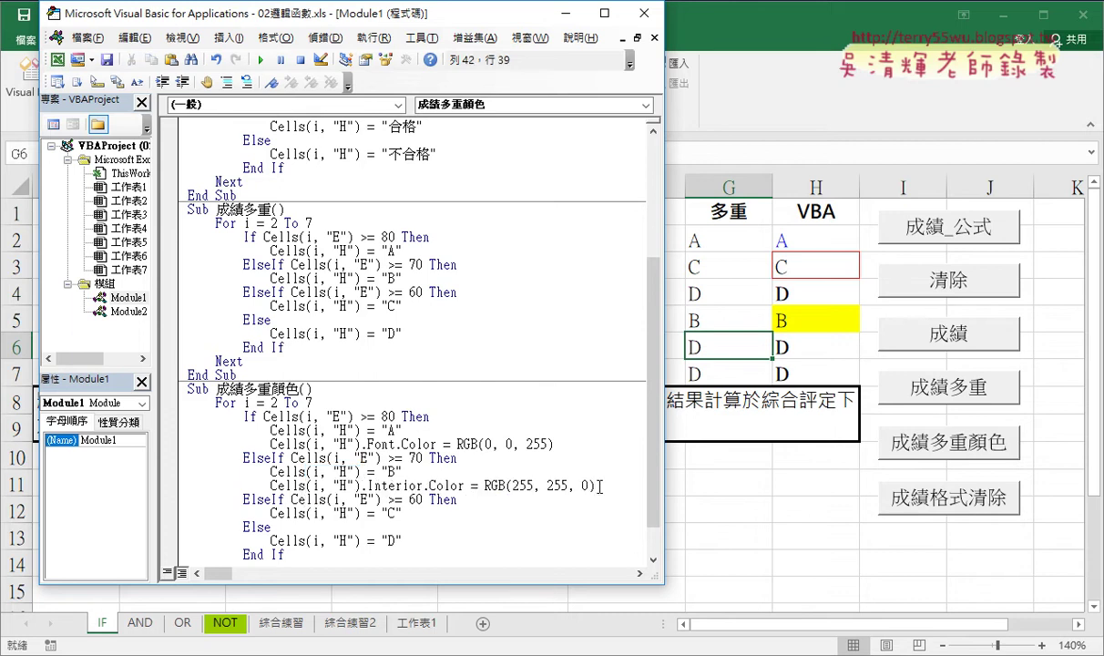
{"action": "left_click_drag", "start_coordinate": [600, 486], "coordinate": [272, 486]}
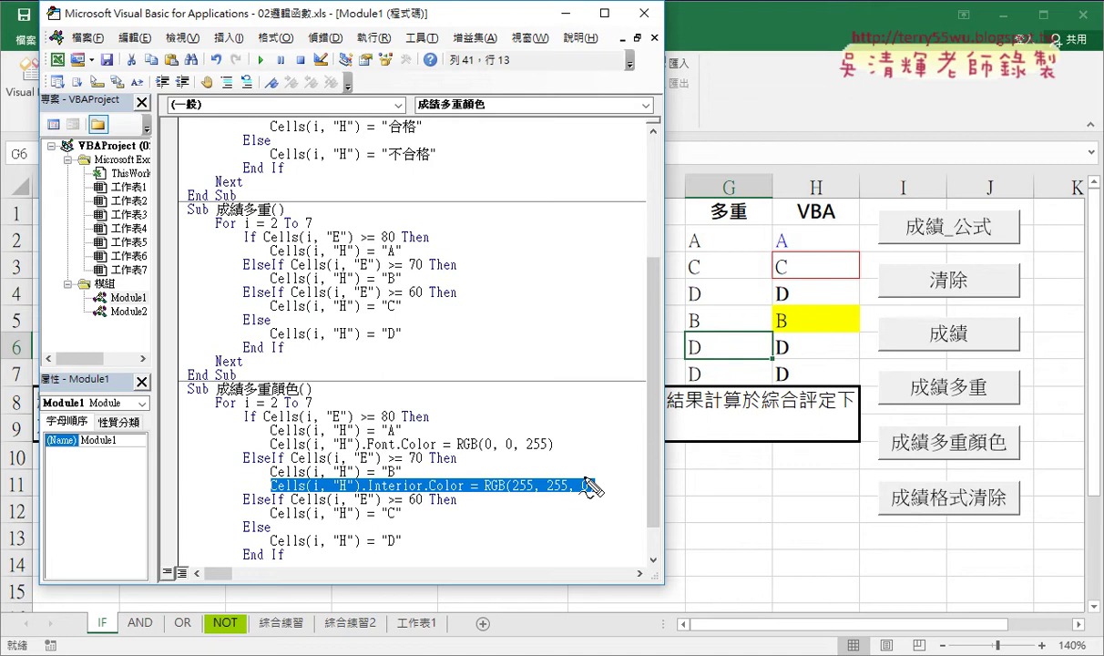
{"action": "mouse_move", "coordinate": [596, 486]}
{"action": "left_mouse_down"}
{"action": "mouse_move", "coordinate": [683, 423]}
{"action": "mouse_move", "coordinate": [773, 317]}
{"action": "left_mouse_up"}
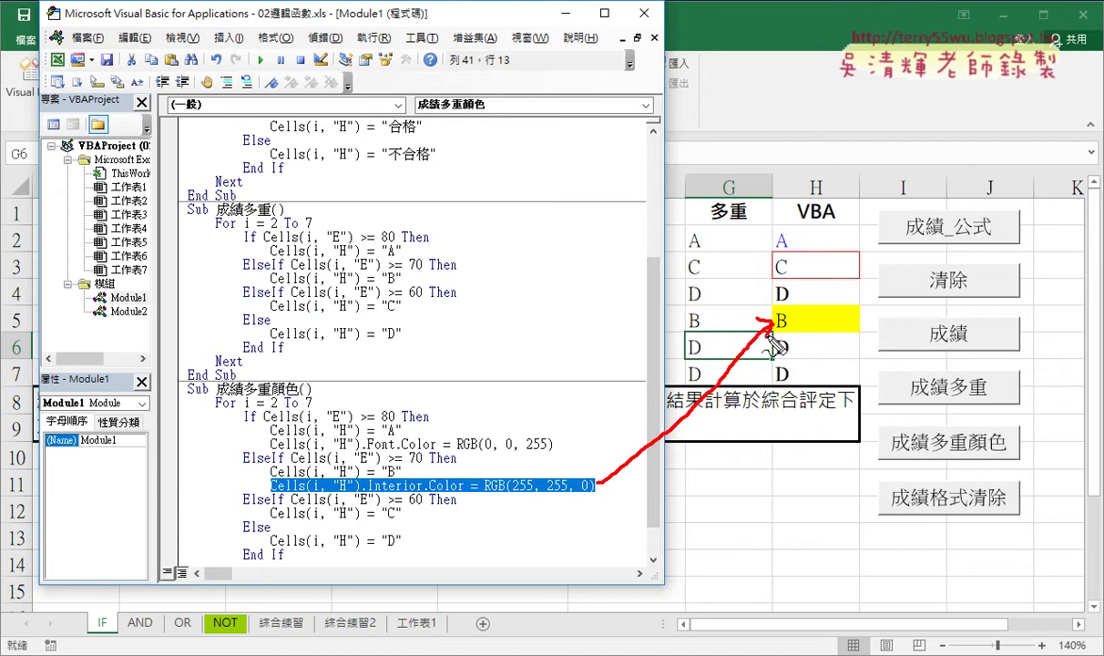
{"action": "mouse_move", "coordinate": [567, 442]}
{"action": "left_mouse_down"}
{"action": "mouse_move", "coordinate": [766, 241]}
{"action": "mouse_move", "coordinate": [782, 255]}
{"action": "left_mouse_up"}
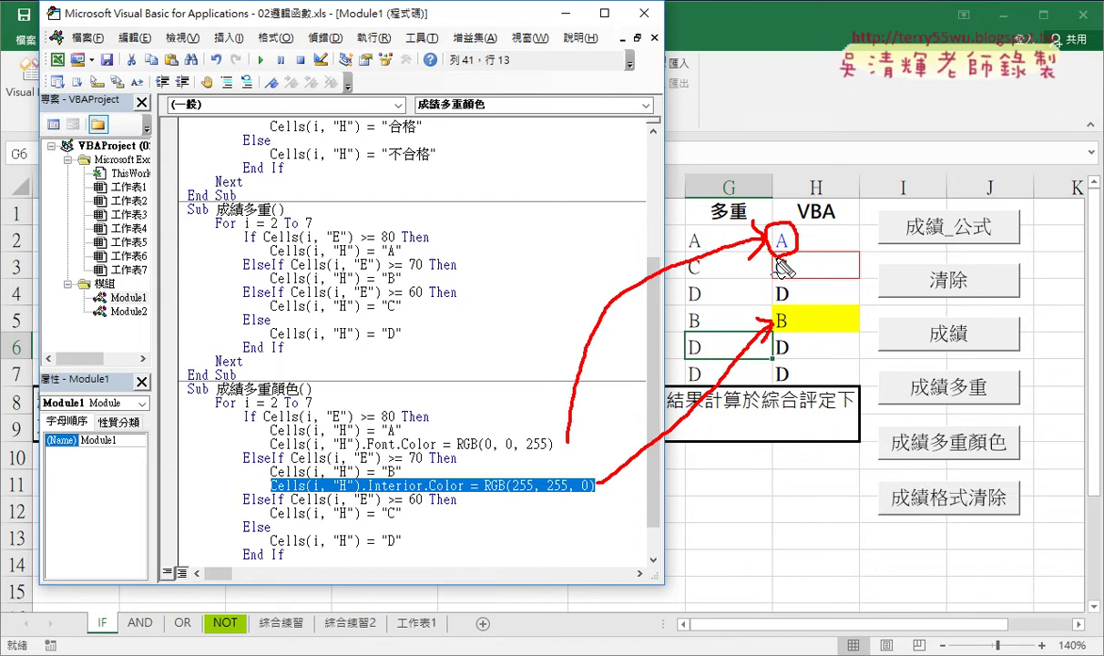
{"action": "key", "text": "Escape"}
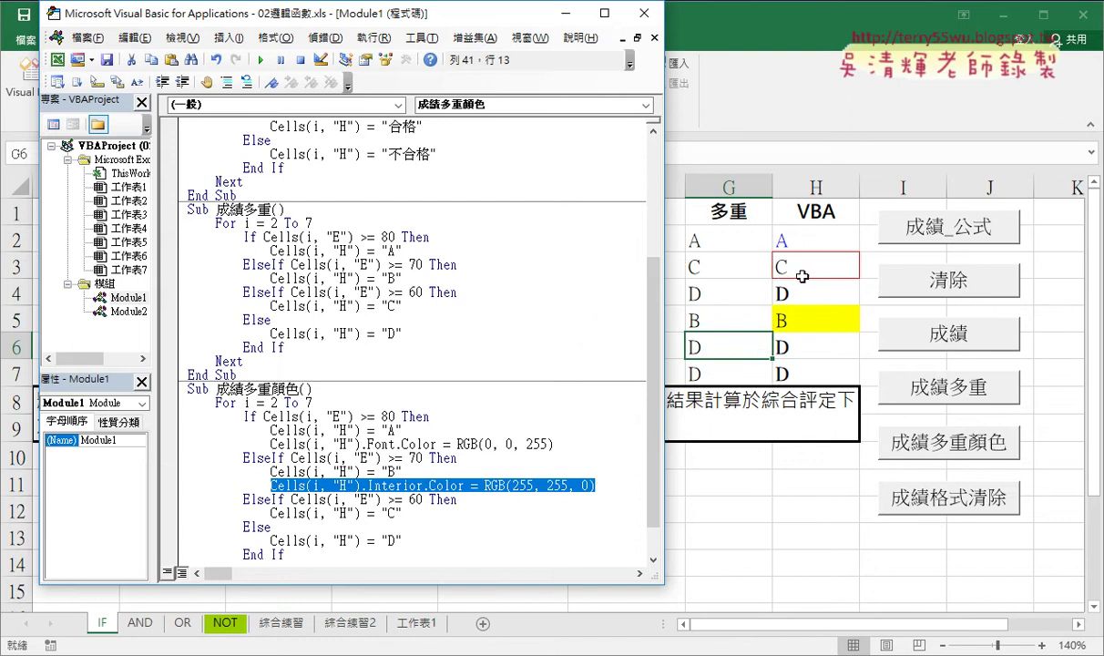
{"action": "scroll", "coordinate": [658, 442], "scroll_direction": "down", "scroll_amount": 1}
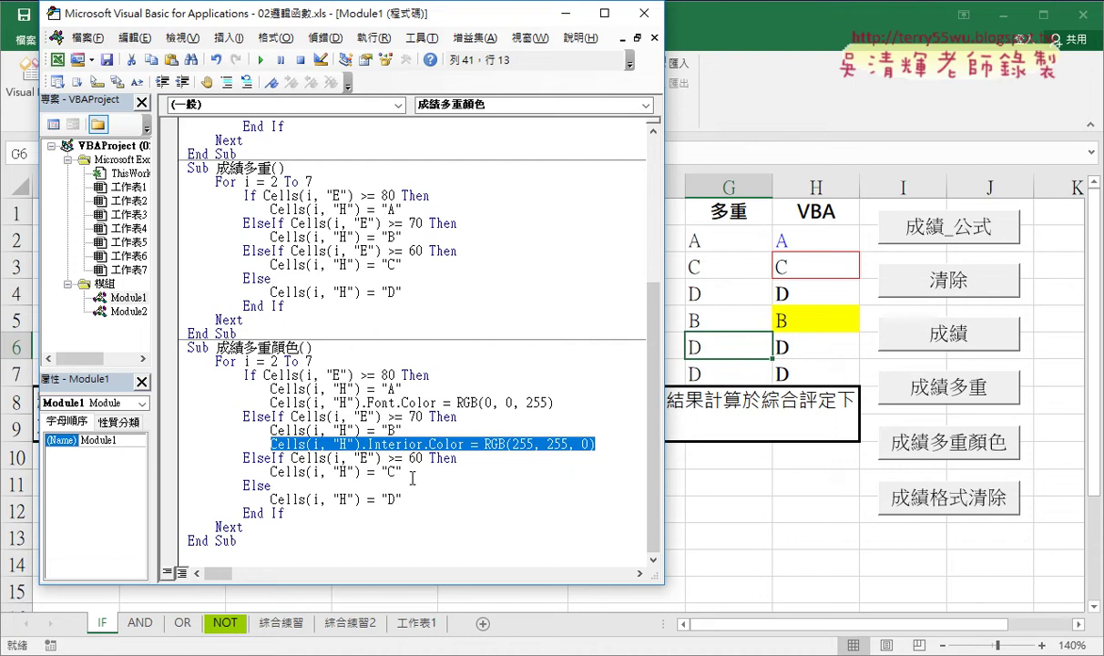
- Open a new line under the C grade assignment and start it with Cells
{"action": "left_click", "coordinate": [403, 471]}
{"action": "key", "text": "Return"}
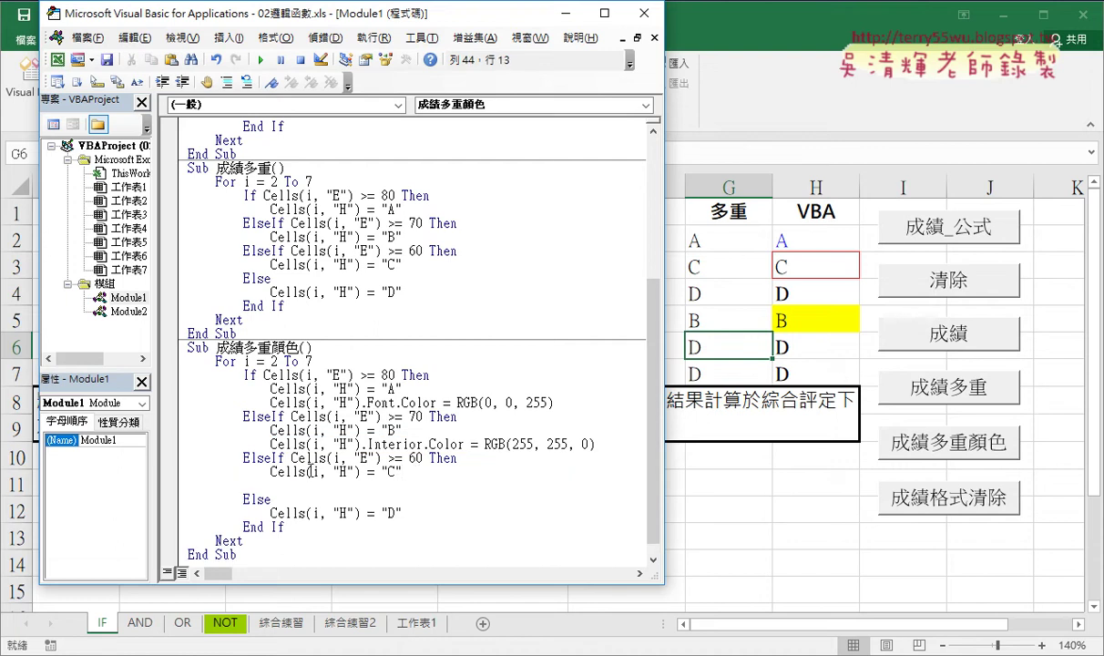
{"action": "left_click", "coordinate": [272, 472]}
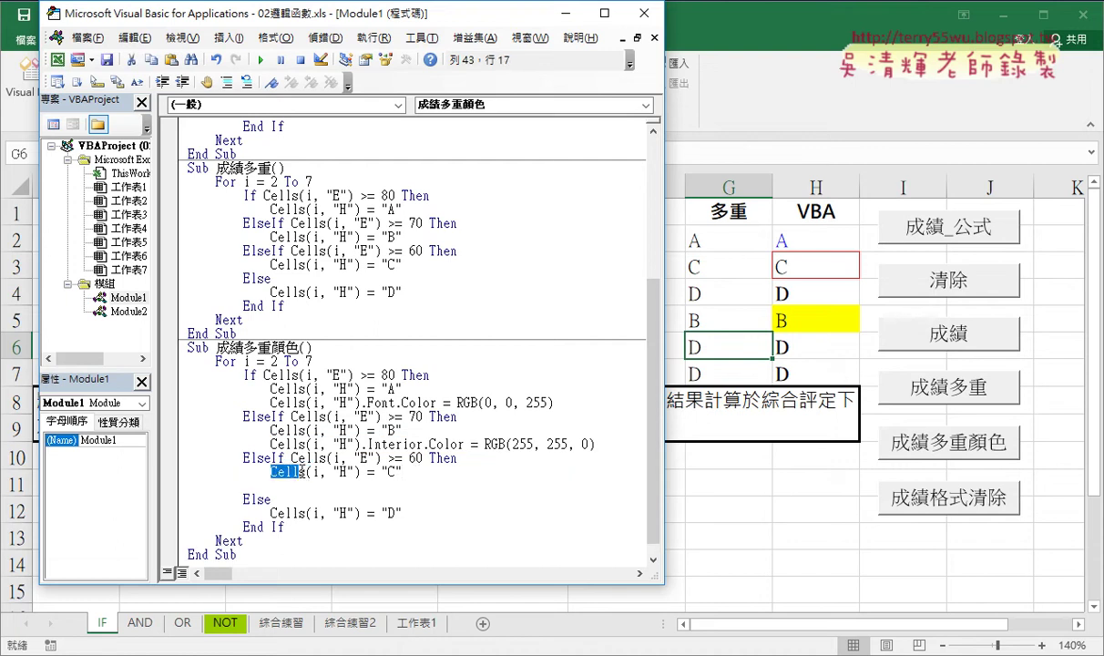
{"action": "double_click", "coordinate": [287, 472]}
{"action": "left_click_drag", "start_coordinate": [287, 472], "coordinate": [292, 491]}
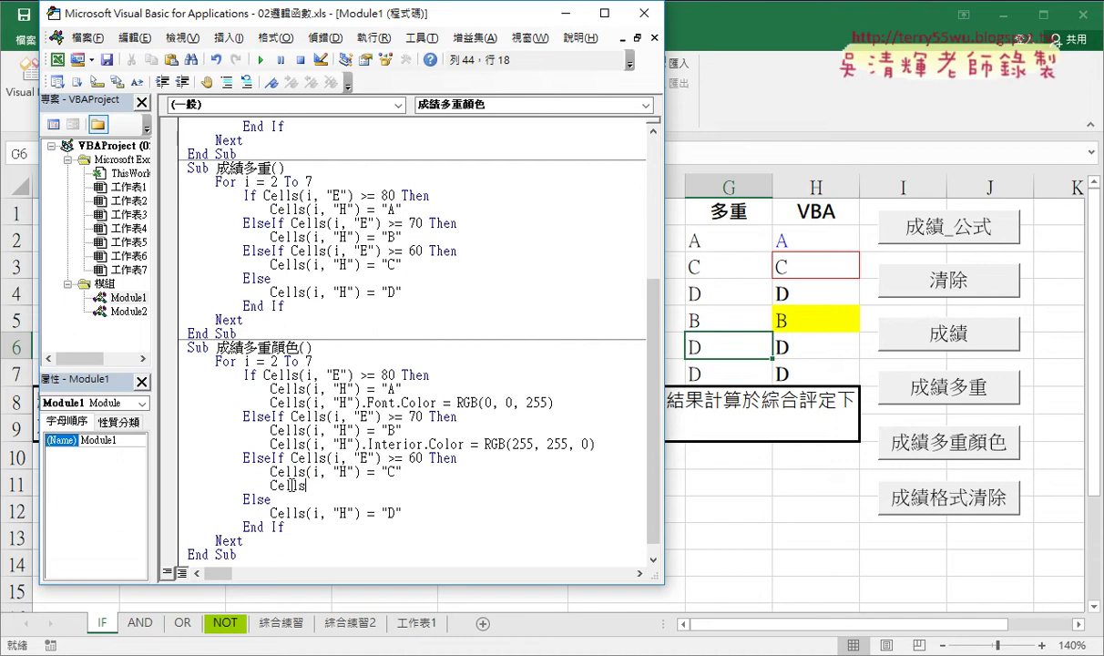
{"action": "type", "text": "."}
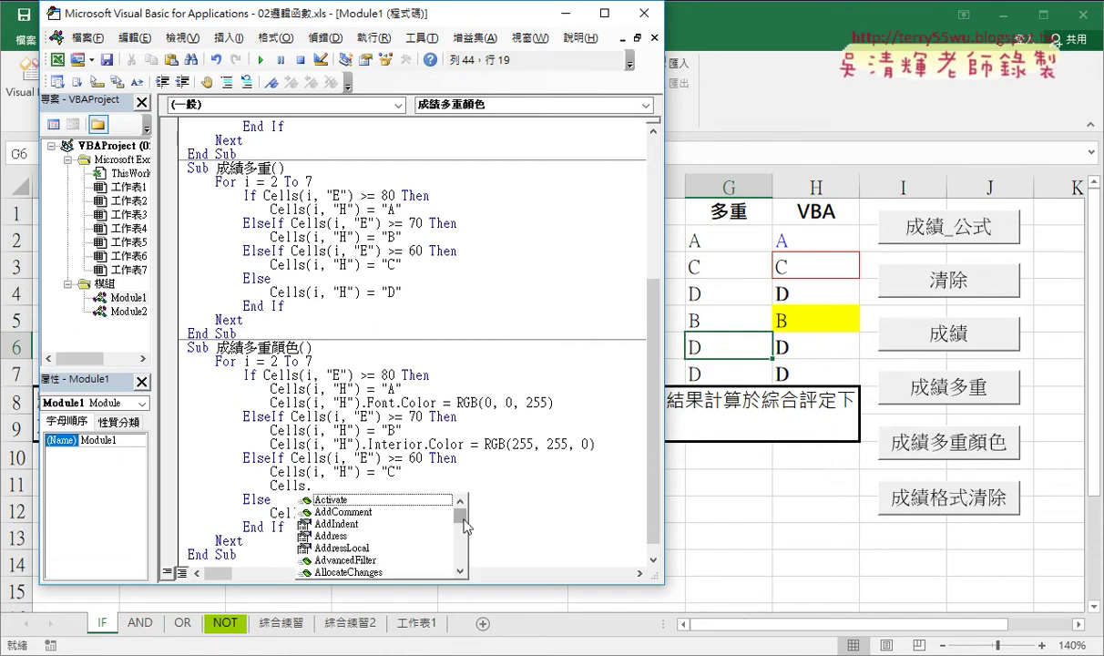
- Extend it to Cells.Borders.Color=rgb(255,0,0) for a red border
{"action": "scroll", "coordinate": [437, 497], "scroll_direction": "down", "scroll_amount": 4}
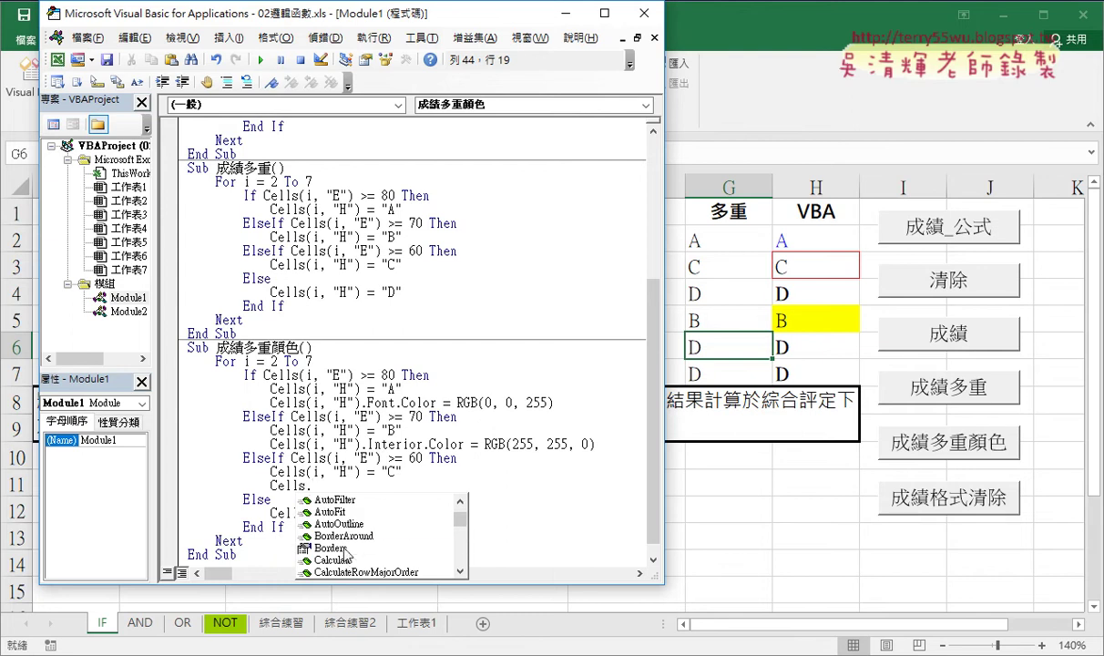
{"action": "left_click", "coordinate": [374, 549]}
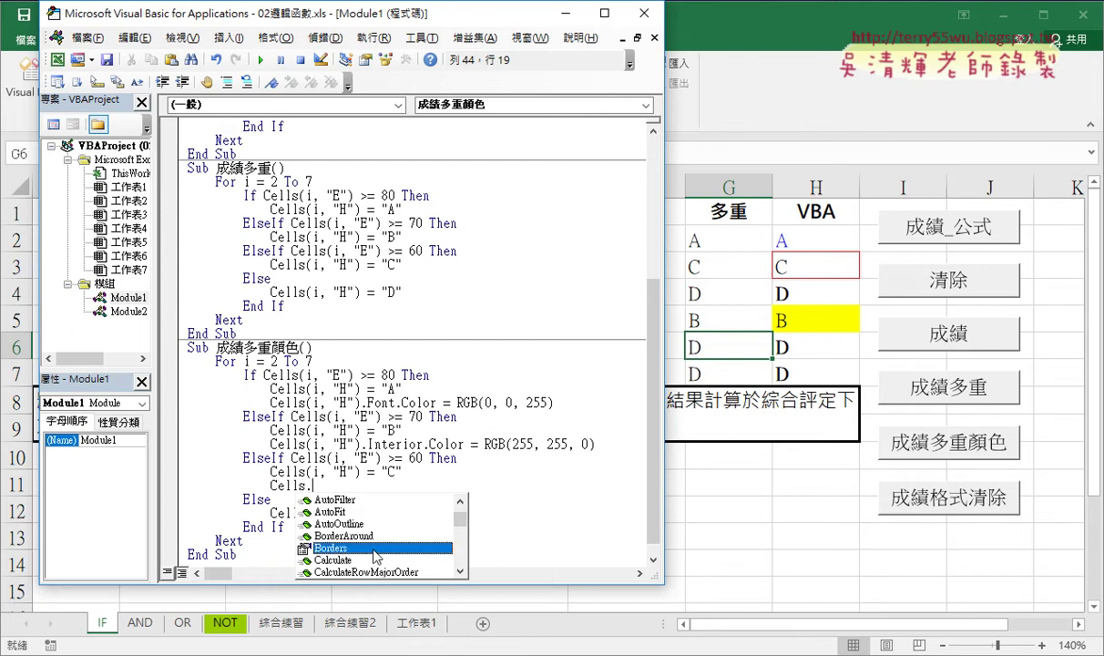
{"action": "double_click", "coordinate": [374, 549]}
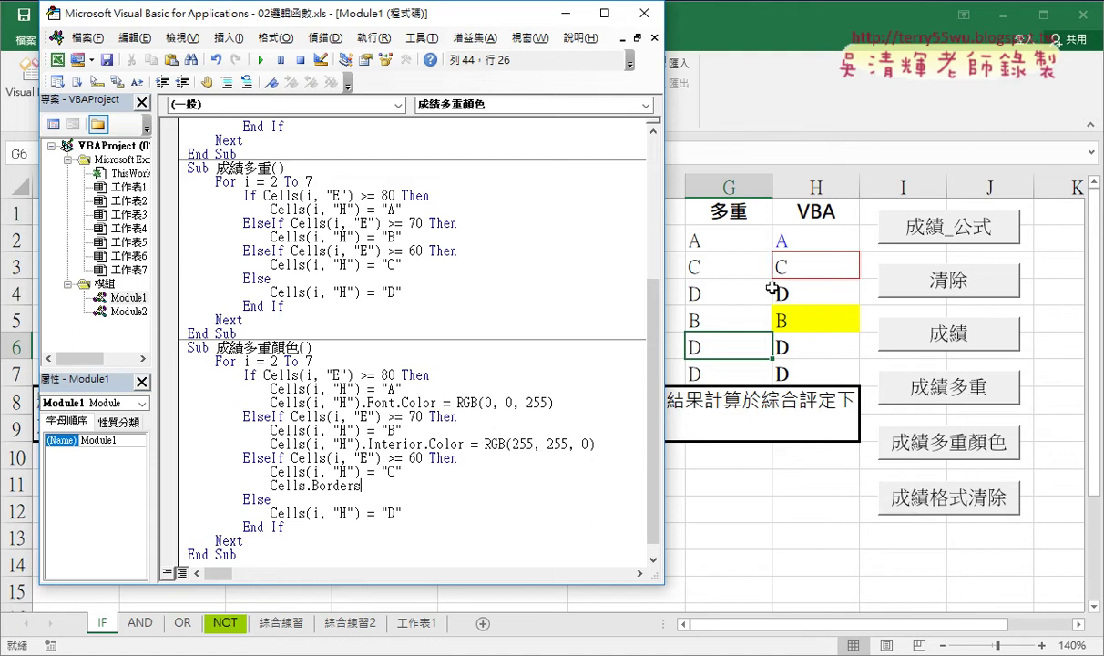
{"action": "type", "text": "."}
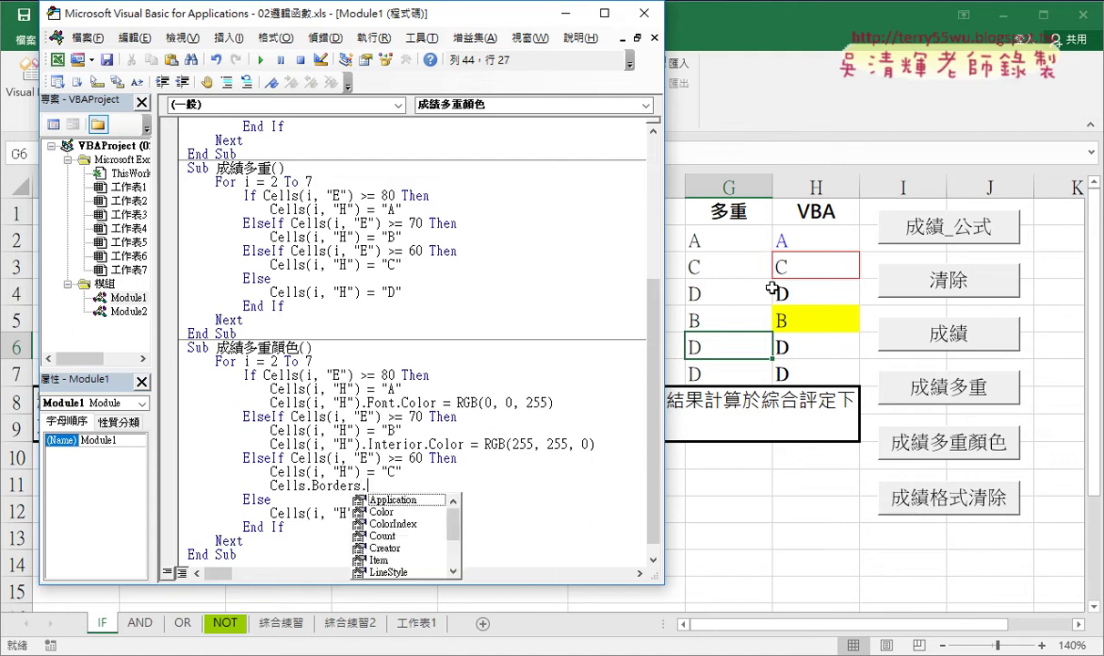
{"action": "double_click", "coordinate": [395, 511]}
{"action": "type", "text": "="}
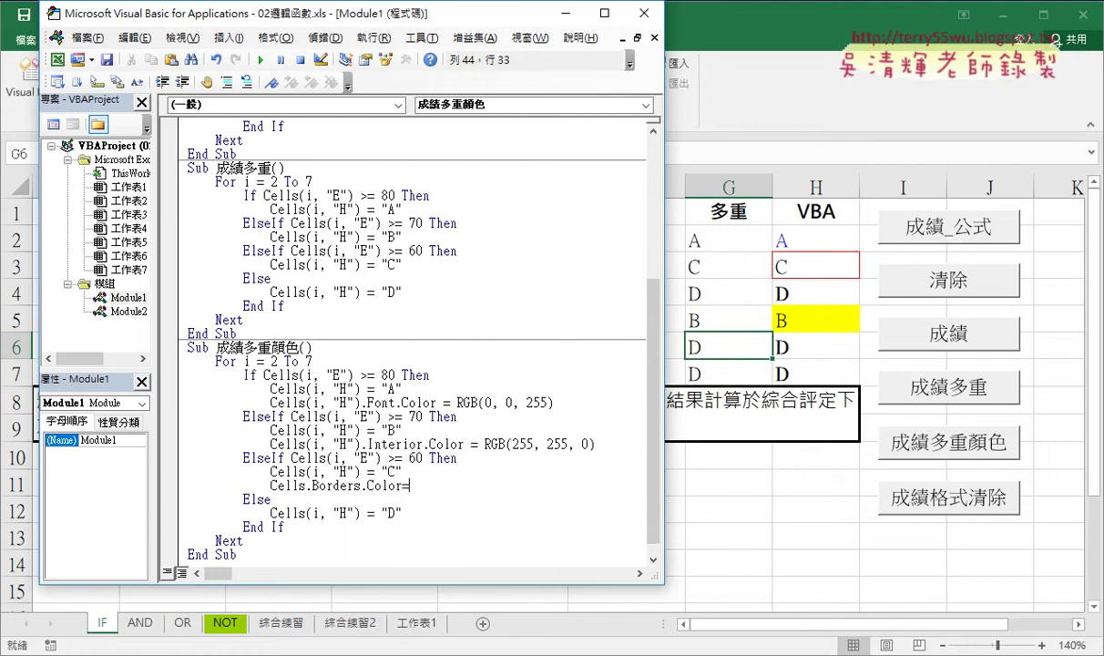
{"action": "type", "text": "rg"}
{"action": "type", "text": "b("}
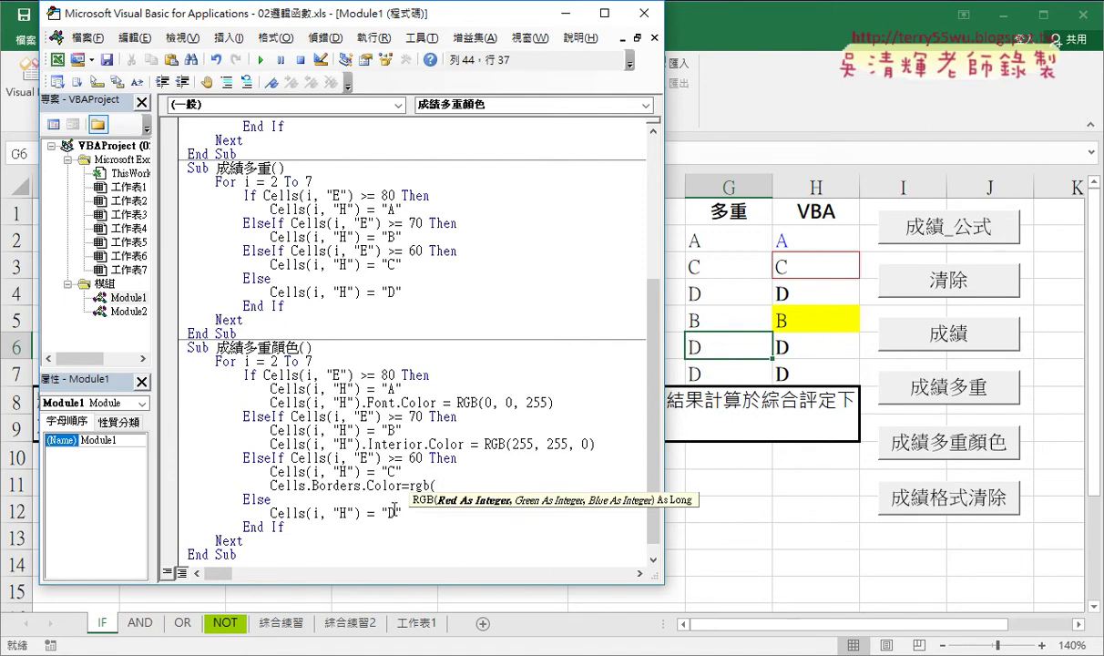
{"action": "type", "text": "255,"}
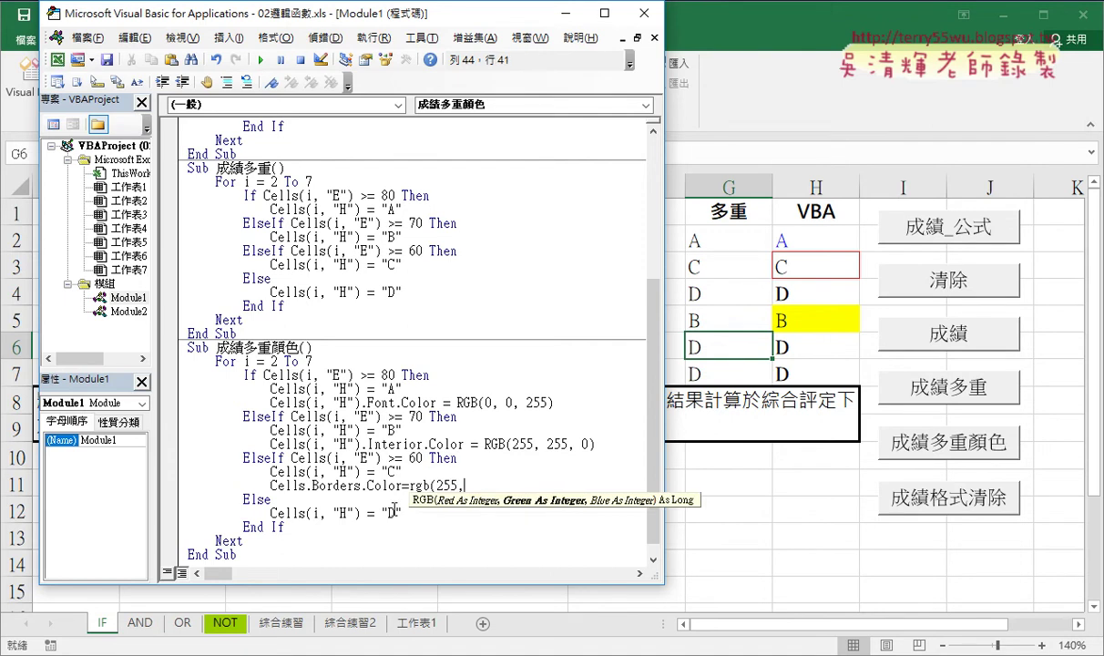
{"action": "type", "text": "0,"}
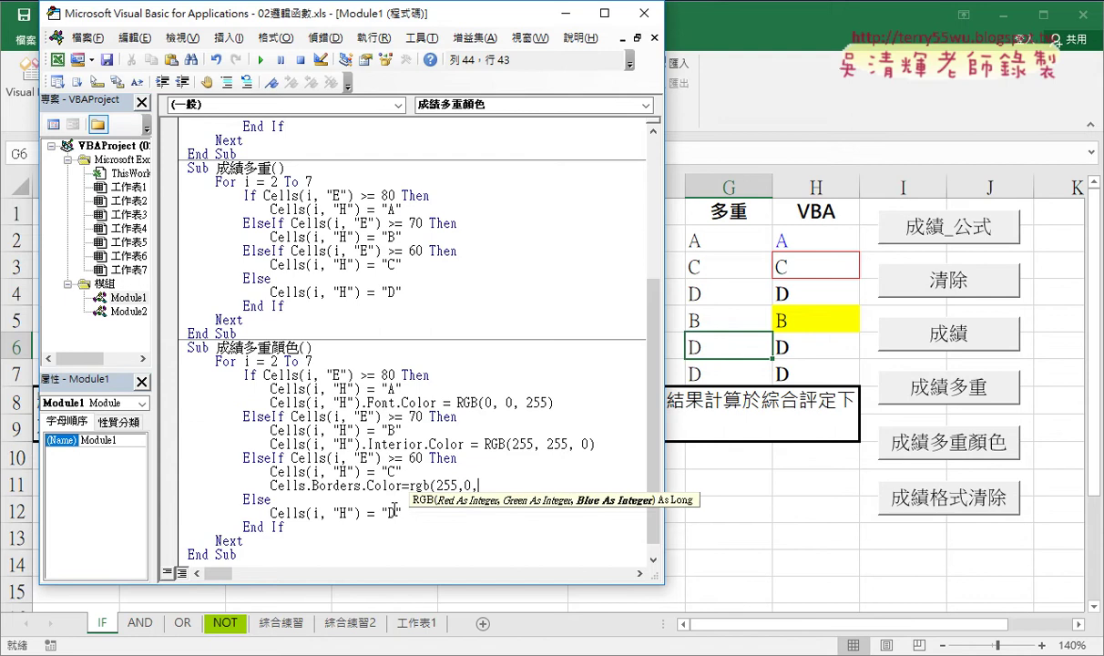
{"action": "type", "text": "0)"}
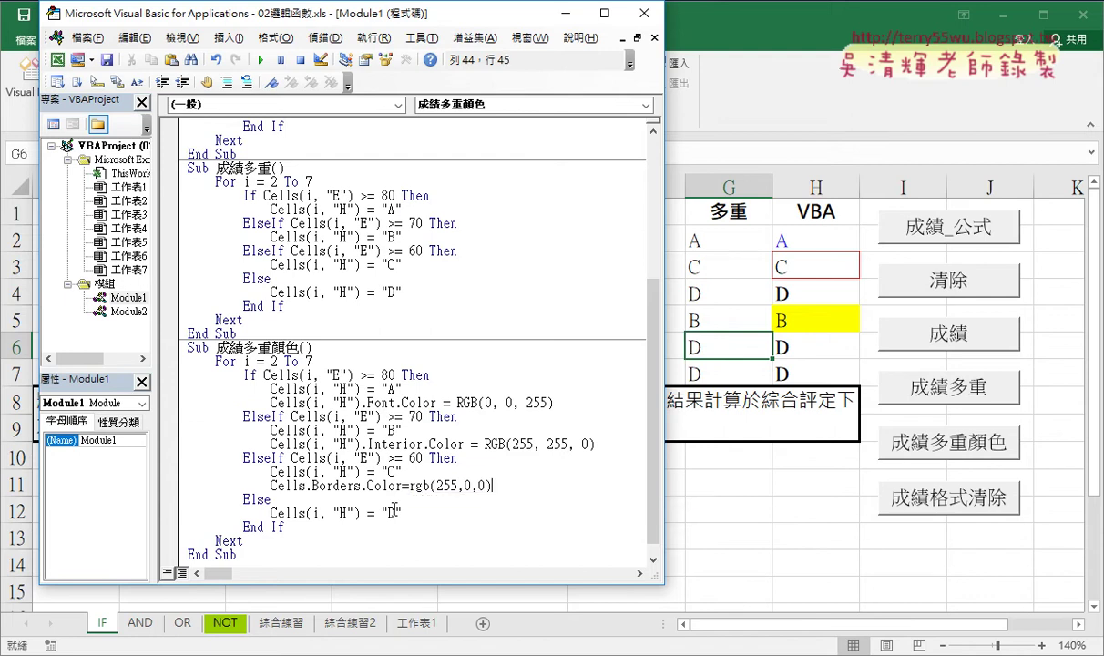
- Finalize the border line as Cells(i, "H").Borders.Color = RGB(255, 0, 0)
{"action": "left_click", "coordinate": [361, 471]}
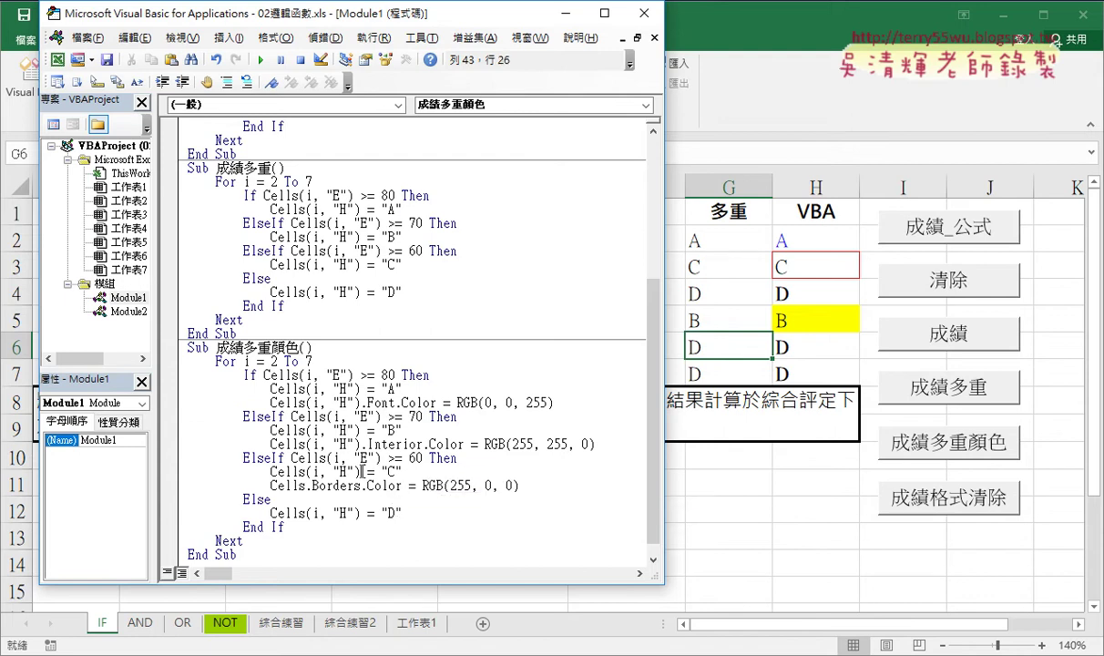
{"action": "mouse_move", "coordinate": [361, 472]}
{"action": "left_mouse_down"}
{"action": "mouse_move", "coordinate": [307, 472]}
{"action": "mouse_move", "coordinate": [311, 486]}
{"action": "left_mouse_up"}
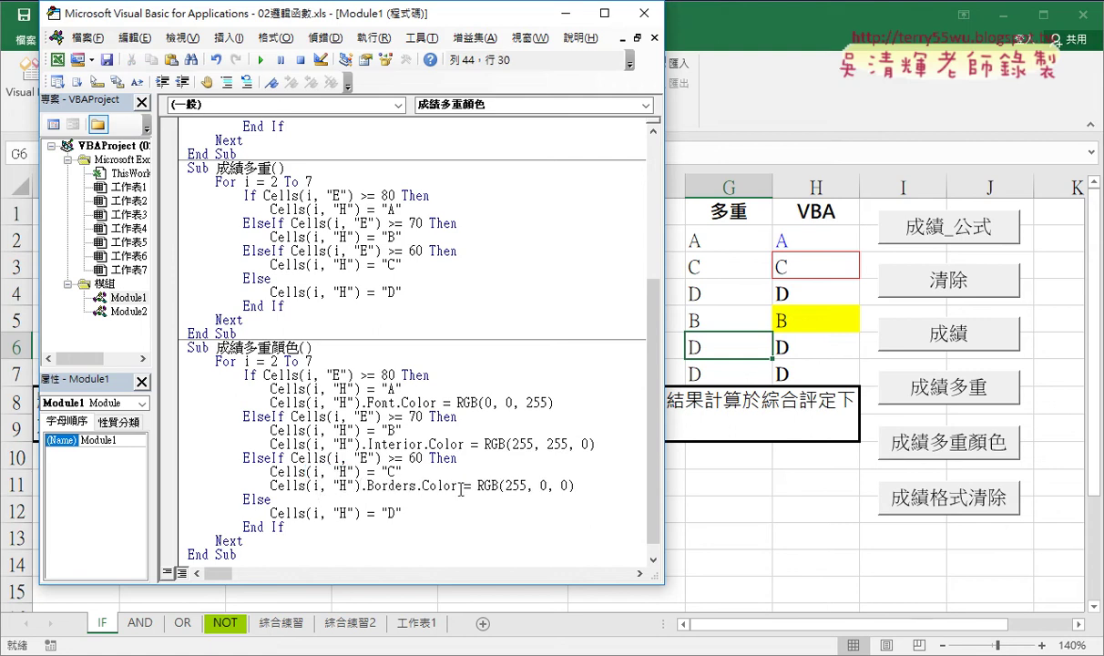
{"action": "left_click_drag", "start_coordinate": [458, 486], "coordinate": [362, 485]}
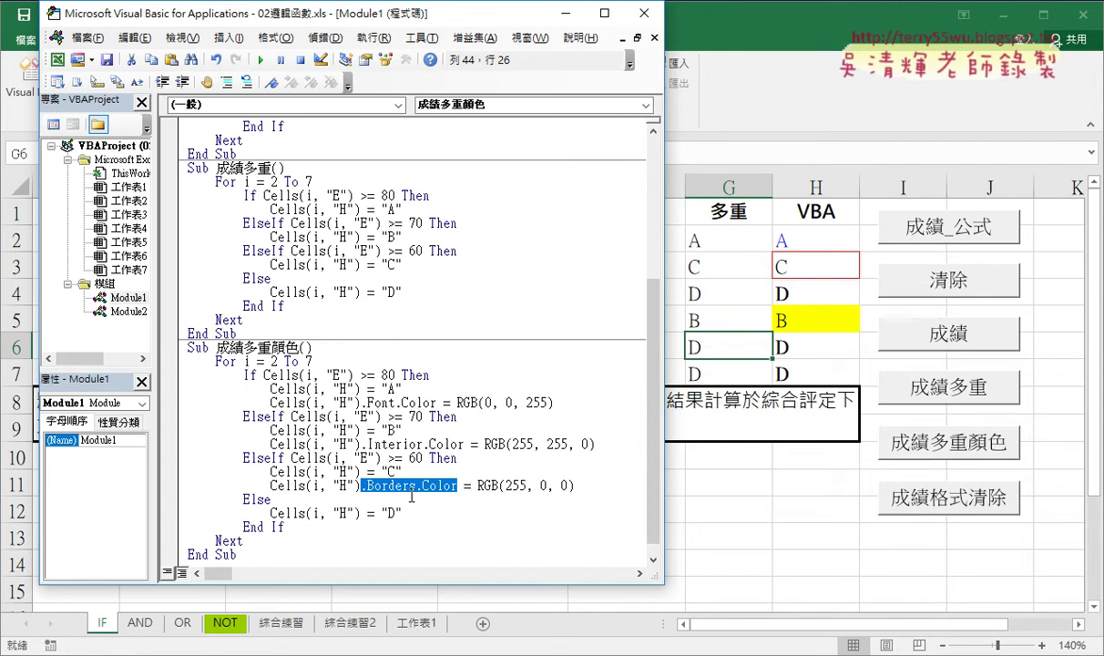
{"action": "left_click", "coordinate": [436, 512]}
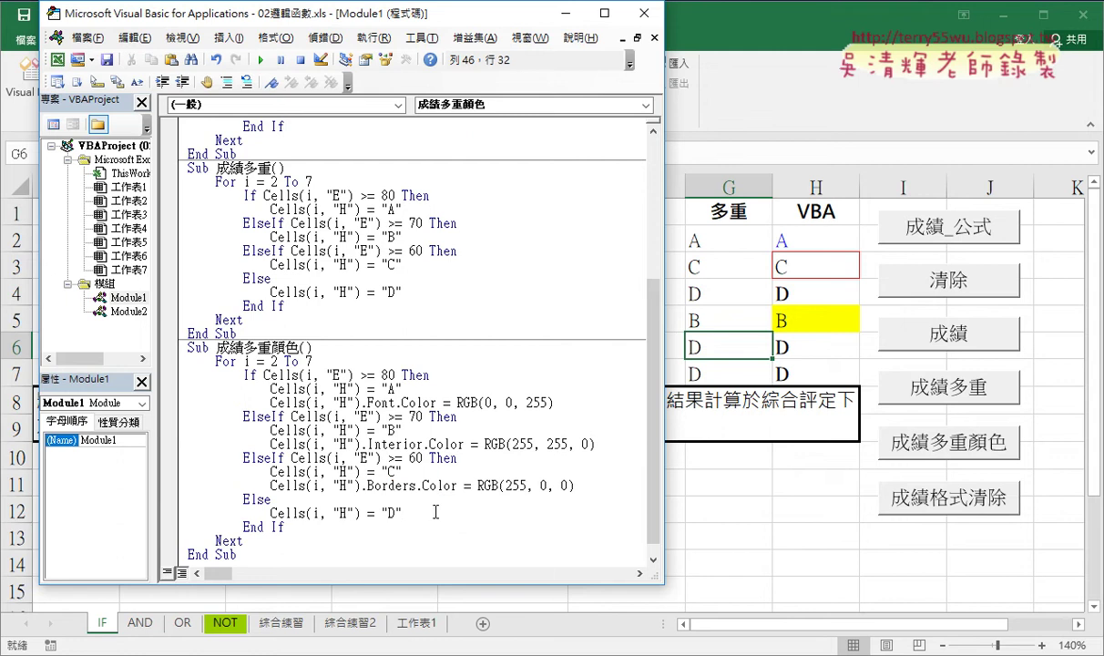
- Open a new line under the D grade and build Cells.Font.Bold via IntelliSense
{"action": "key", "text": "Return"}
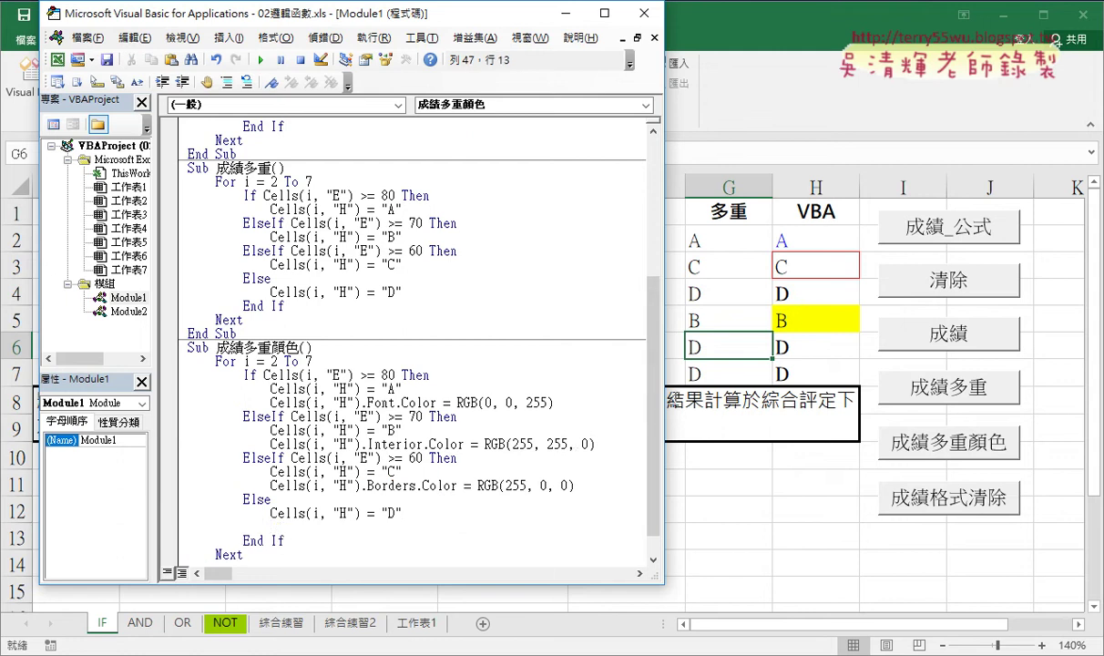
{"action": "left_click_drag", "start_coordinate": [270, 513], "coordinate": [302, 513]}
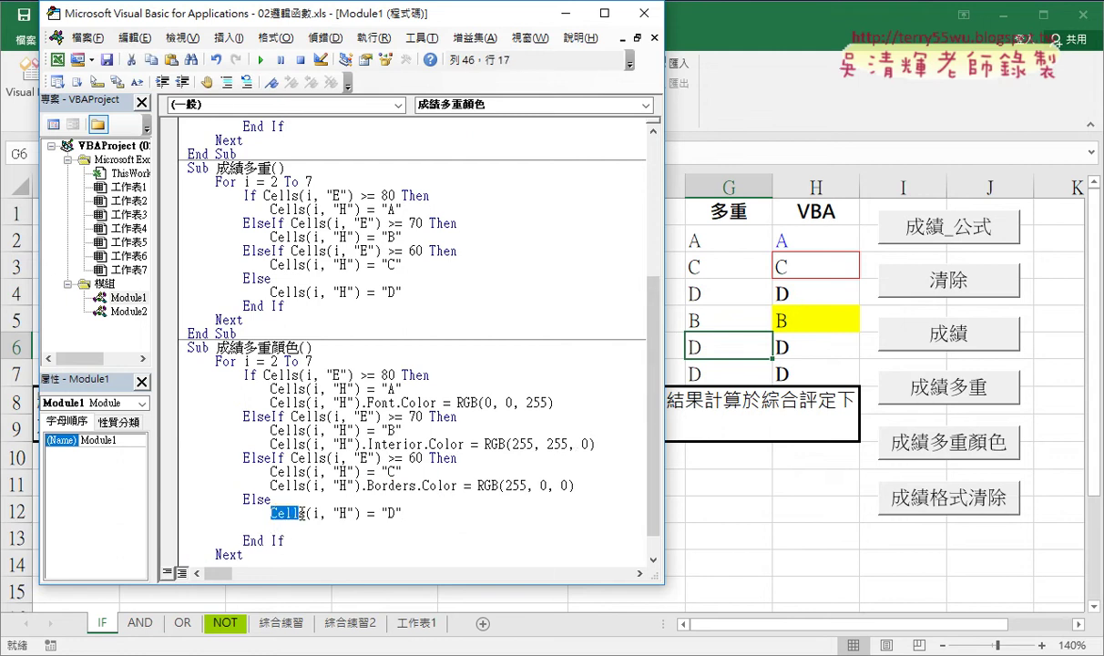
{"action": "key", "text": "ctrl+c"}
{"action": "left_click", "coordinate": [315, 527]}
{"action": "key", "text": "ctrl+v"}
{"action": "type", "text": "s"}
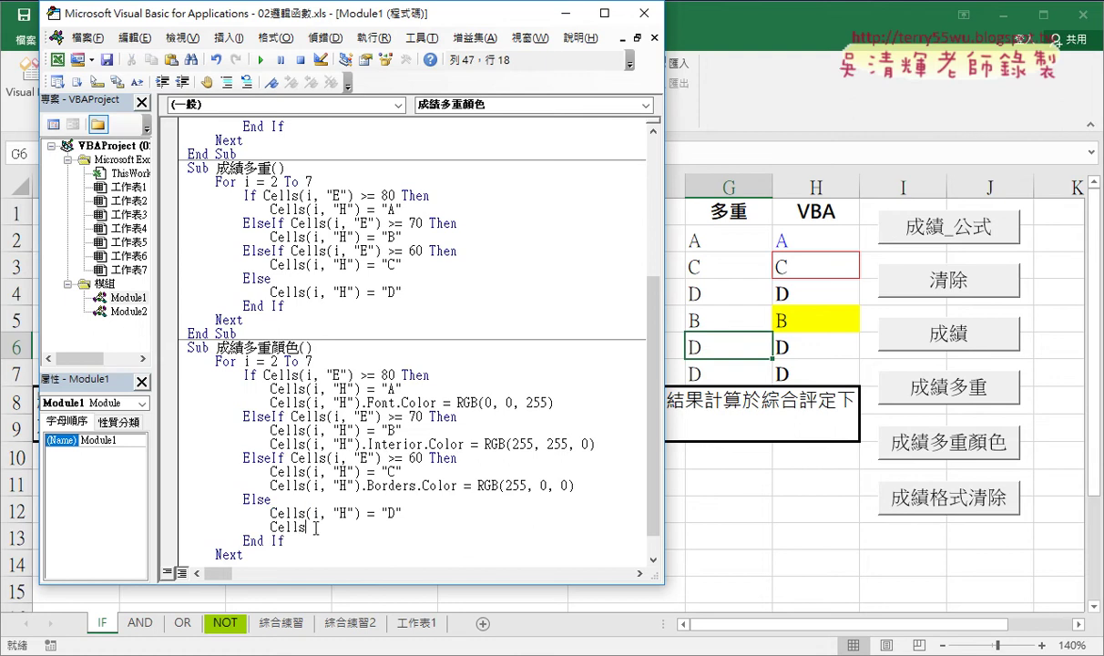
{"action": "type", "text": ".f"}
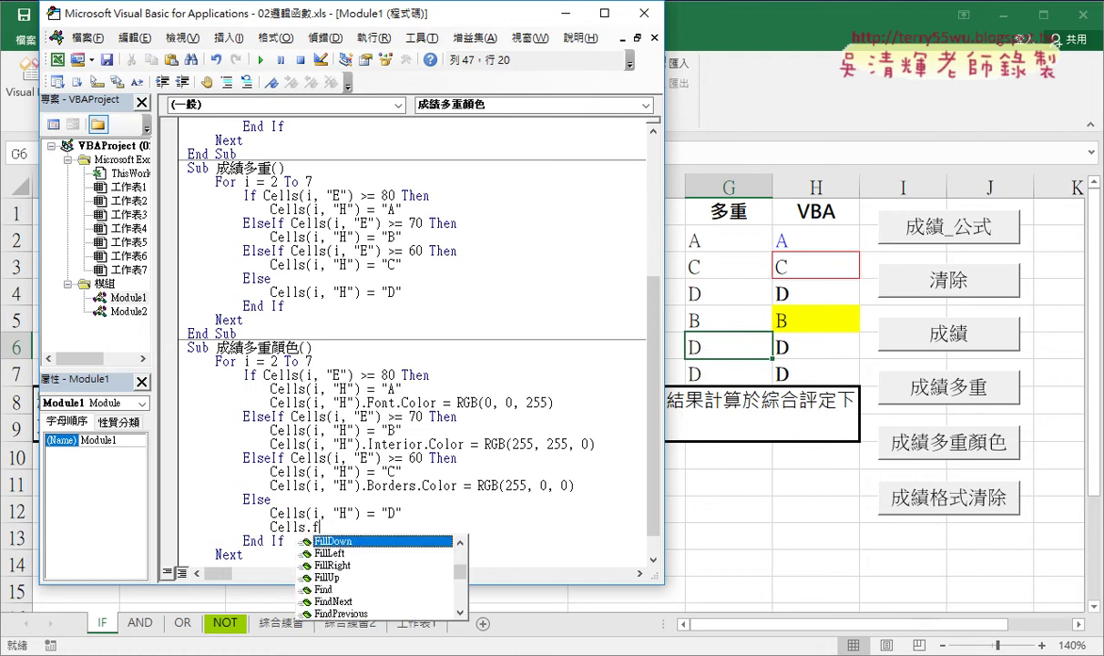
{"action": "type", "text": "ont"}
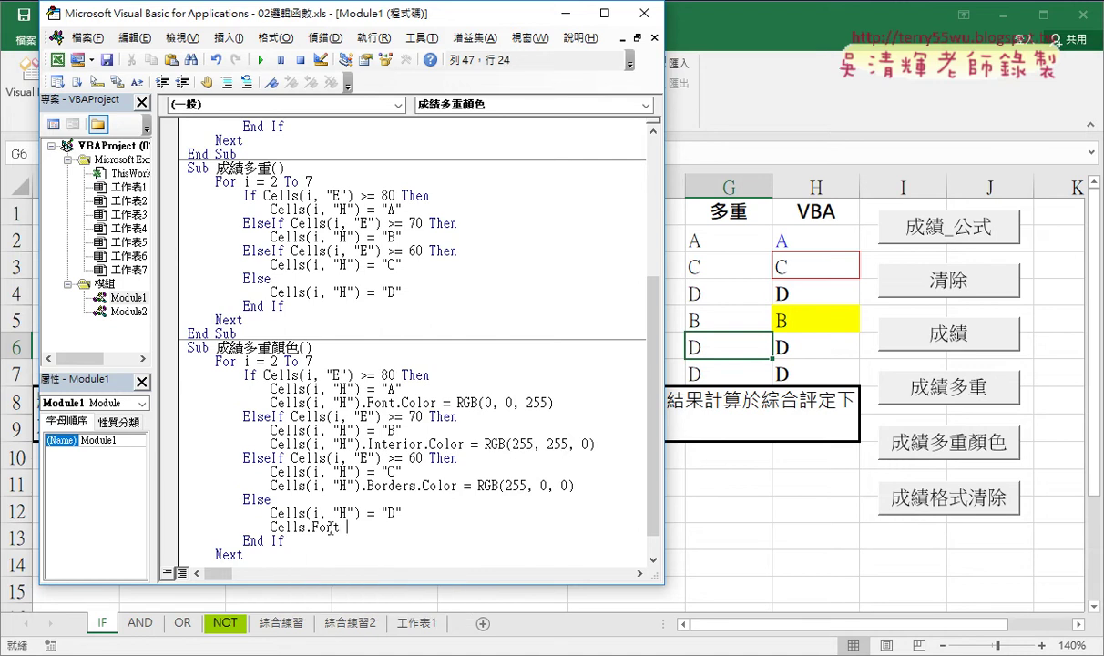
{"action": "key", "text": "BackSpace"}
{"action": "type", "text": "."}
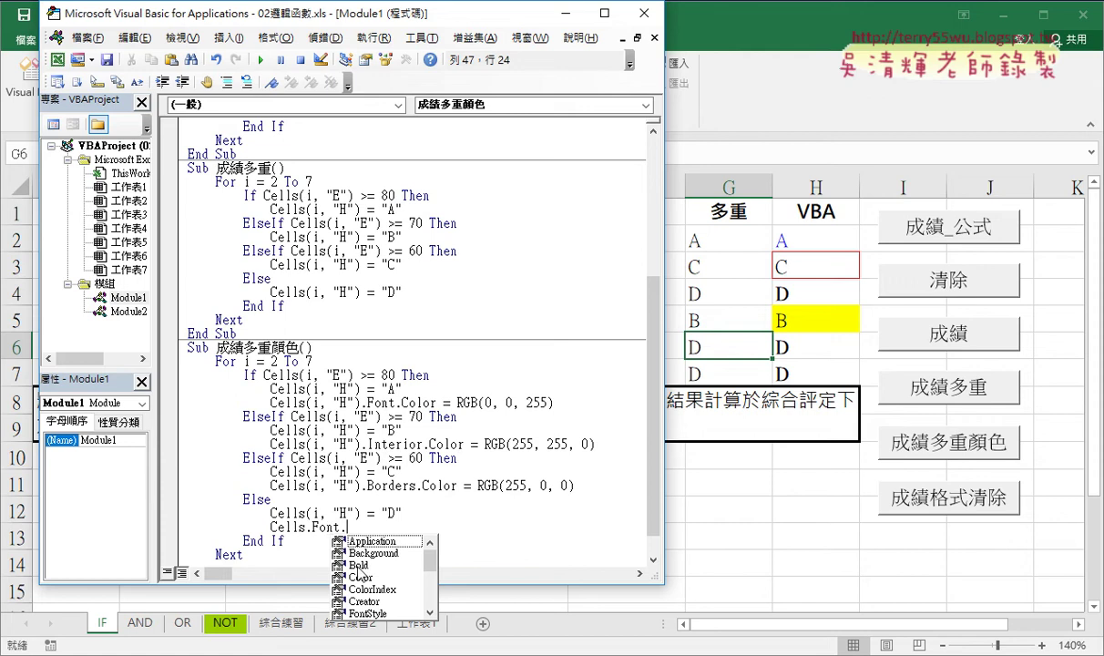
{"action": "left_click", "coordinate": [376, 565]}
{"action": "double_click", "coordinate": [376, 565]}
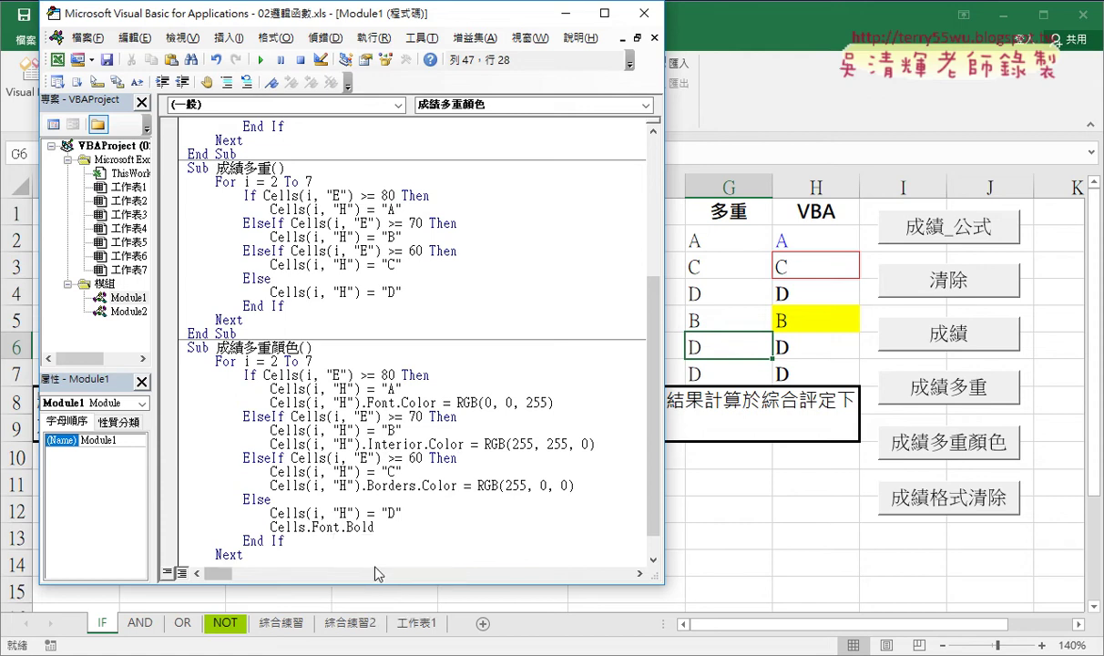
- Set the Bold value to 1 after trying true, false and 0
{"action": "type", "text": "="}
{"action": "type", "text": "tr"}
{"action": "type", "text": "u"}
{"action": "type", "text": "e"}
{"action": "key", "text": "BackSpace"}
{"action": "key", "text": "BackSpace"}
{"action": "key", "text": "BackSpace"}
{"action": "key", "text": "BackSpace"}
{"action": "type", "text": "fa"}
{"action": "type", "text": "lse"}
{"action": "key", "text": "BackSpace"}
{"action": "key", "text": "BackSpace"}
{"action": "key", "text": "BackSpace"}
{"action": "key", "text": "BackSpace"}
{"action": "key", "text": "BackSpace"}
{"action": "type", "text": "1"}
{"action": "key", "text": "BackSpace"}
{"action": "type", "text": "0"}
{"action": "key", "text": "BackSpace"}
{"action": "type", "text": "1"}
- Paste the (i, "H") reference after Cells so the line reads Cells(i, "H").Font.Bold = 1
{"action": "left_click", "coordinate": [383, 526]}
{"action": "left_click", "coordinate": [311, 527]}
{"action": "left_click_drag", "start_coordinate": [359, 511], "coordinate": [305, 513]}
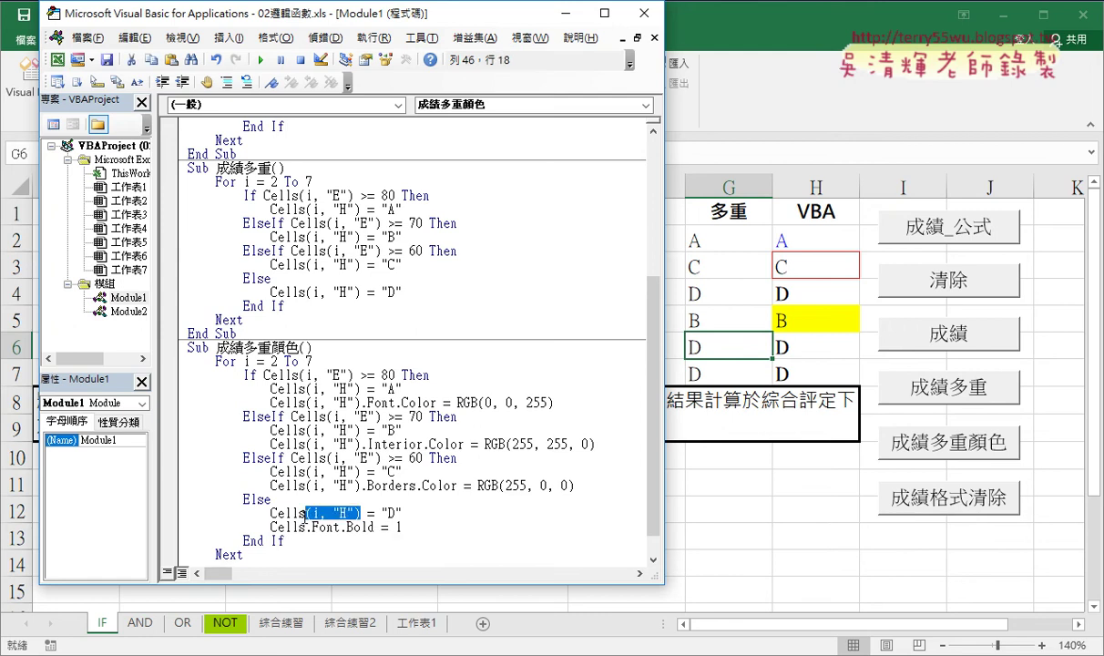
{"action": "left_click", "coordinate": [306, 526]}
{"action": "key", "text": "ctrl+v"}
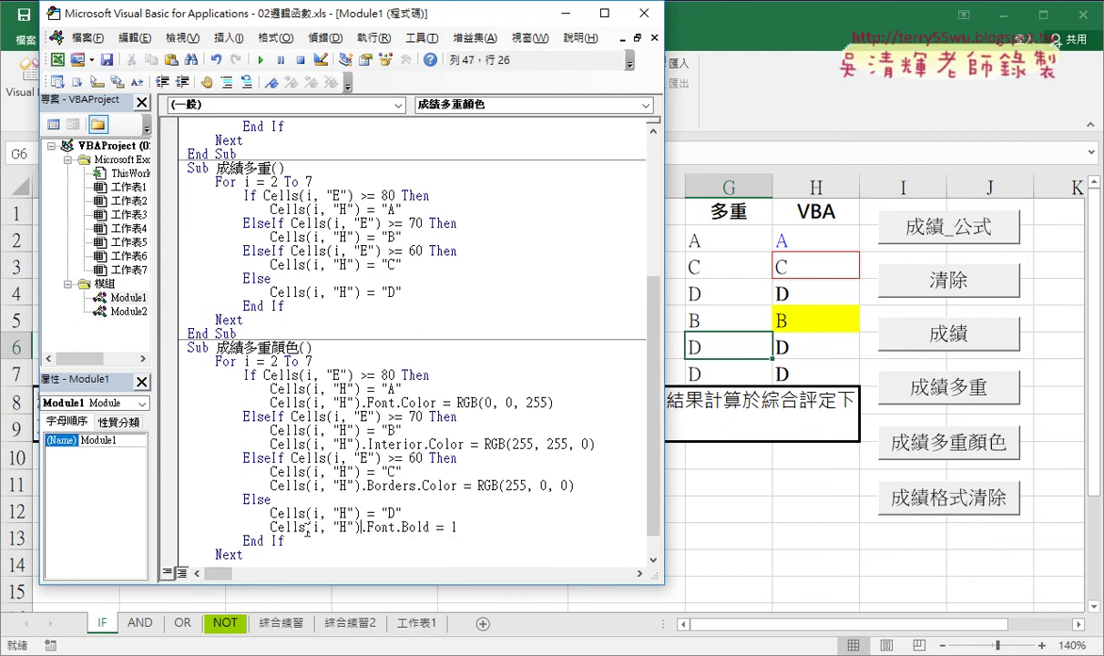
{"action": "left_click", "coordinate": [557, 538]}
{"action": "scroll", "coordinate": [558, 539], "scroll_direction": "down", "scroll_amount": 1}
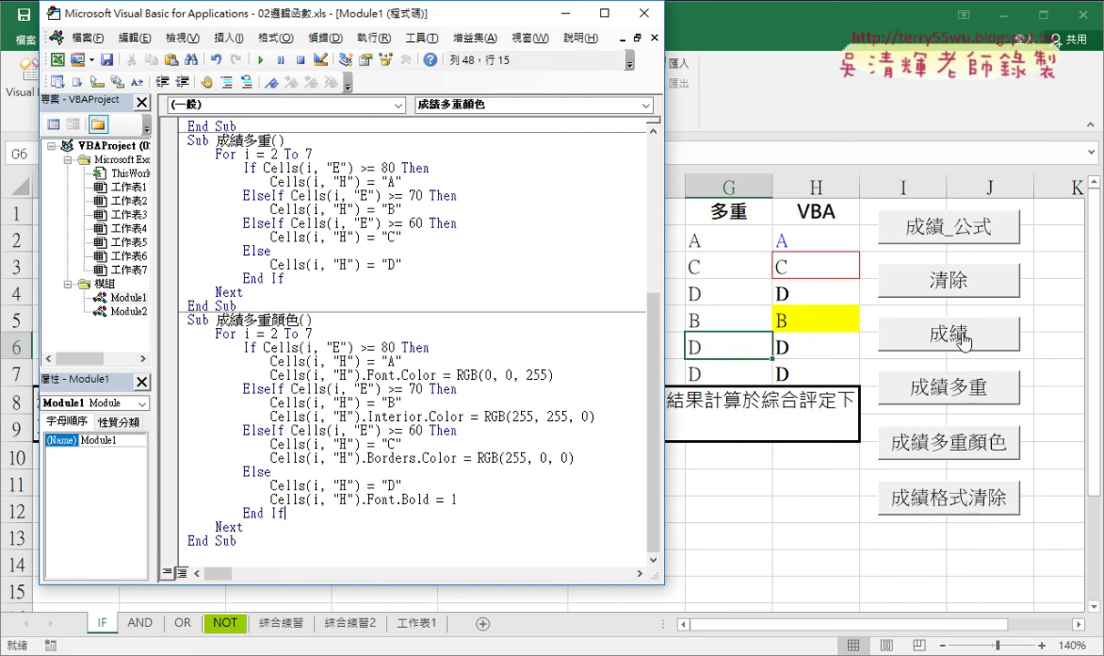
- Return to the IF worksheet and clear the column H grades with the 清除 button
{"action": "left_click", "coordinate": [956, 283]}
{"action": "left_click", "coordinate": [800, 239]}
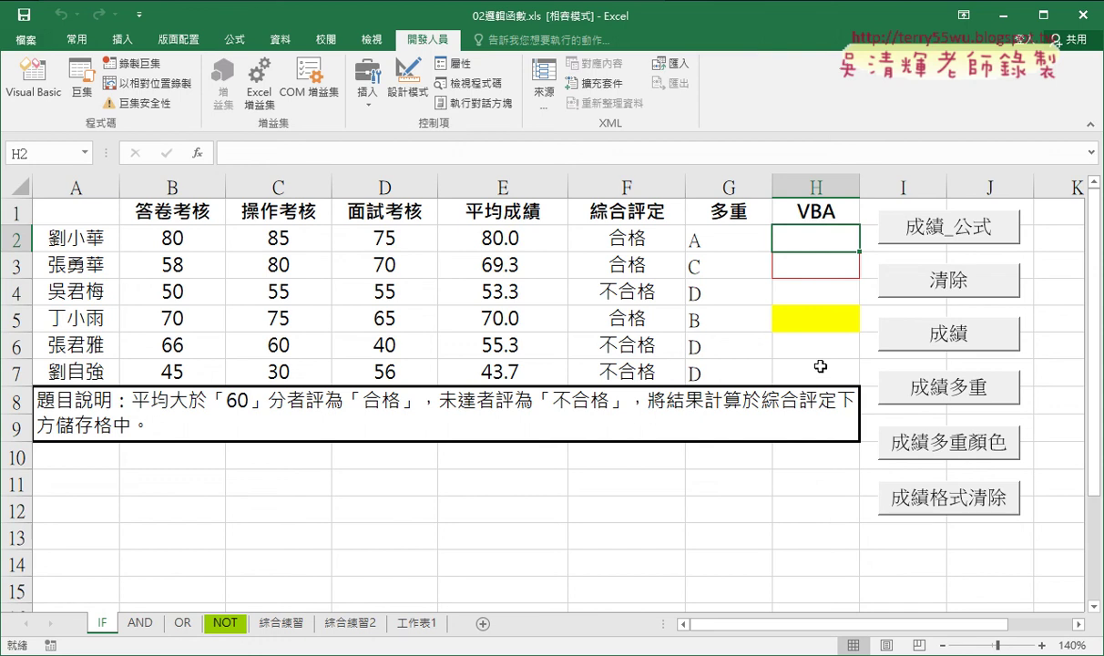